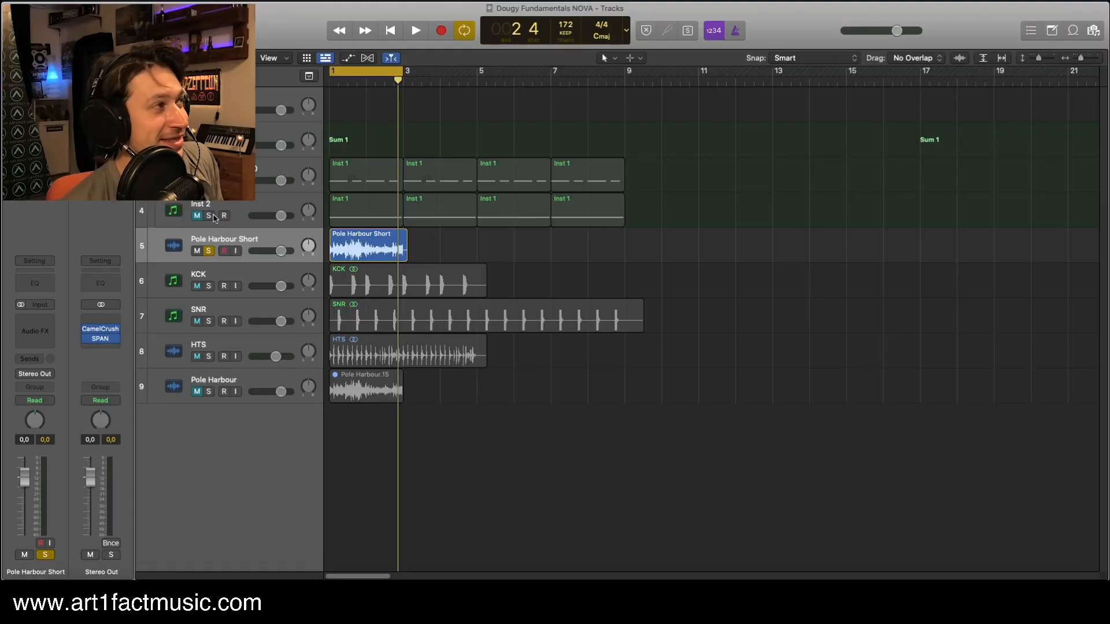
- Audition the Inst 2 track on its own, and unsolo and unmute it to play together with the drums
left_click(209, 216)
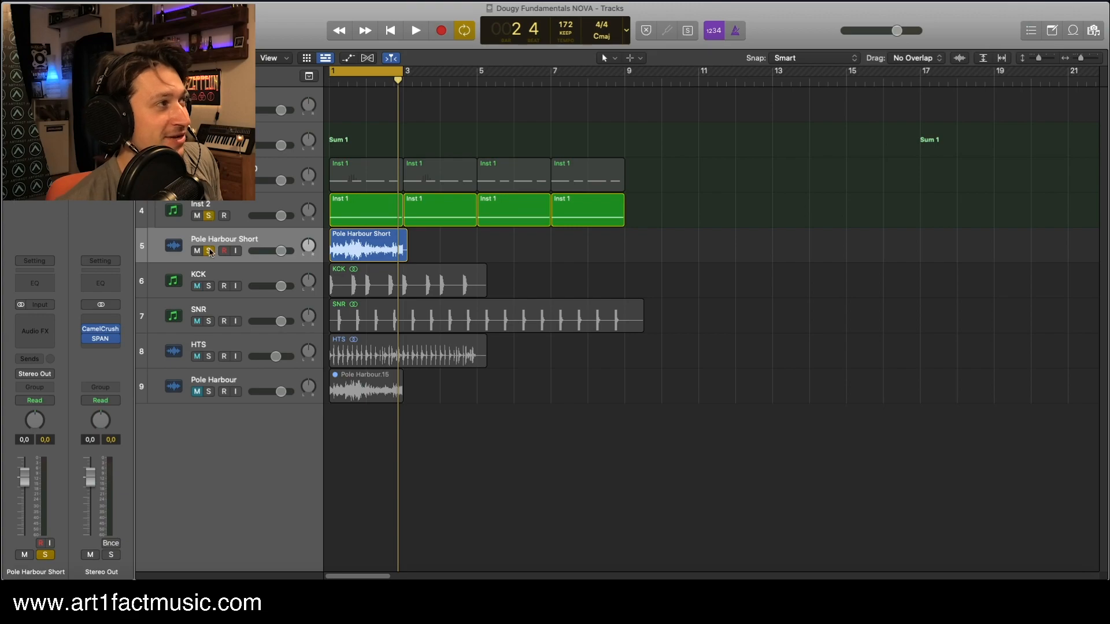
key("space")
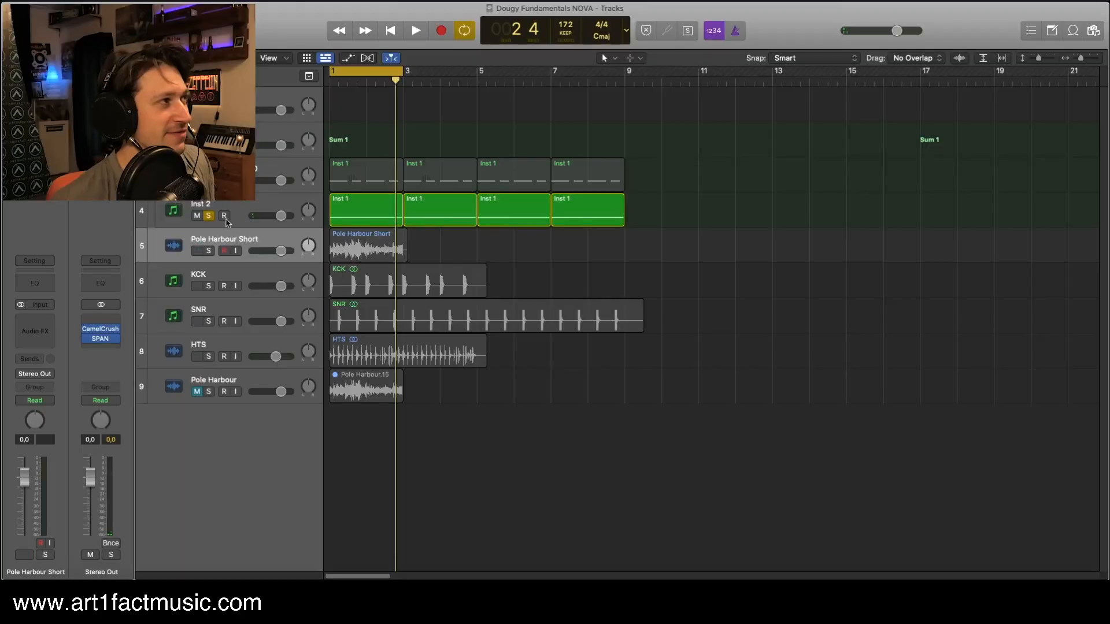
left_click(209, 217)
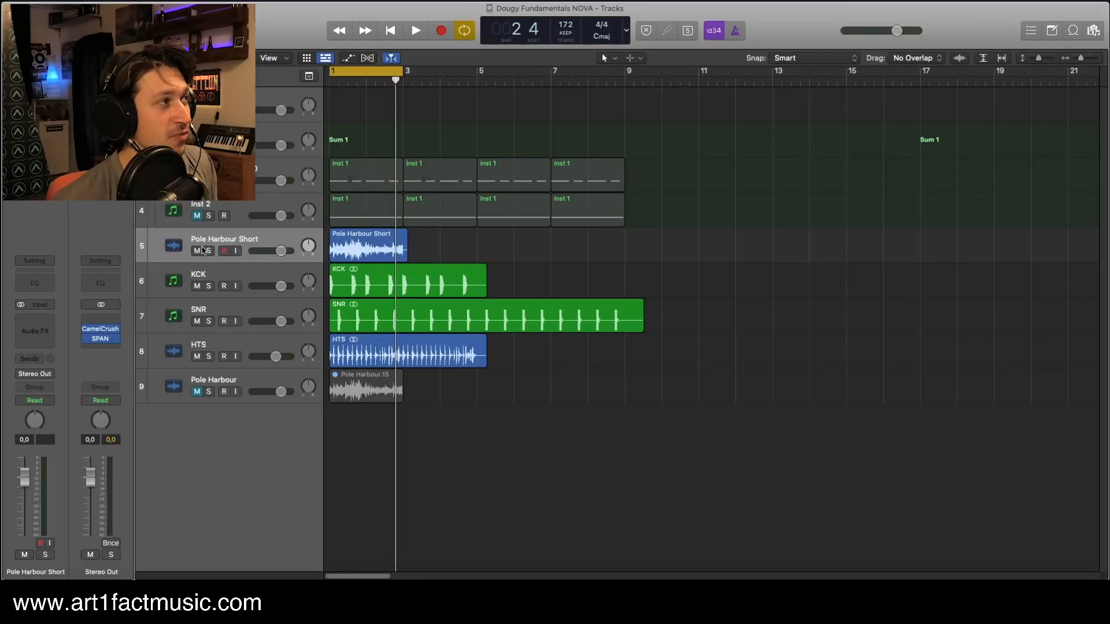
left_click(195, 216)
key("space")
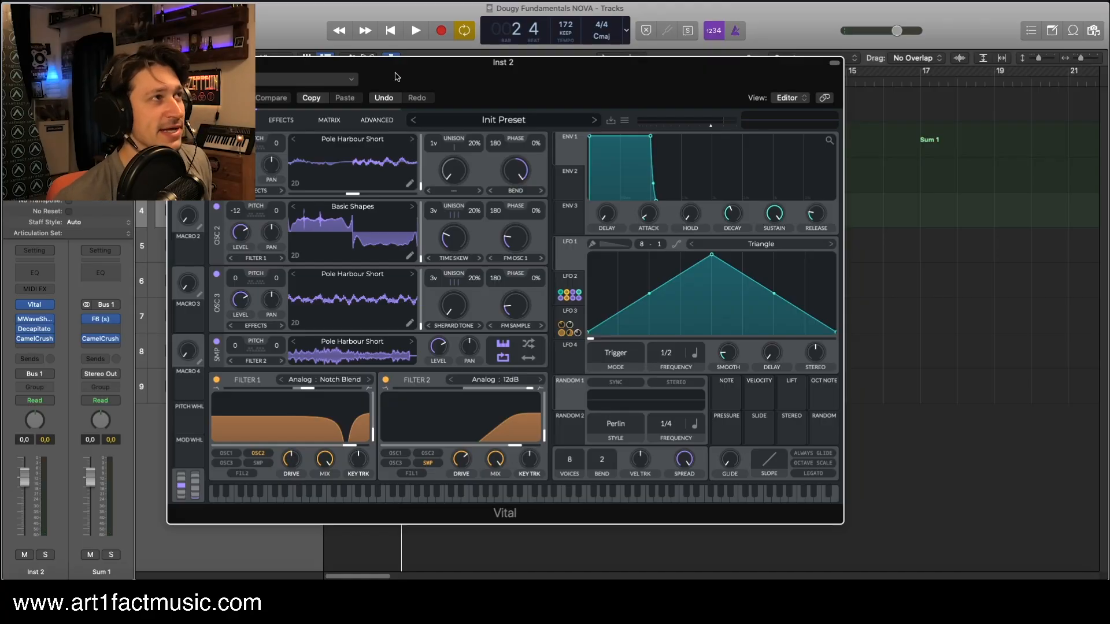
- Move the Inst 2 Vital window clear of the track headers and look through its effects chain
left_click_drag(397, 77, 437, 73)
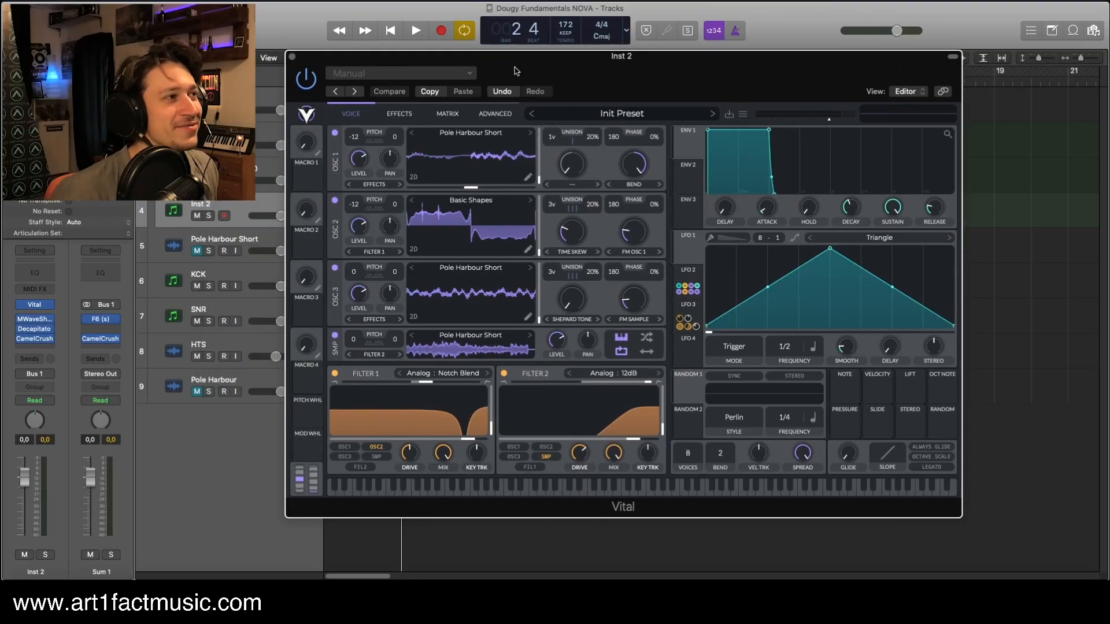
left_click_drag(516, 70, 548, 65)
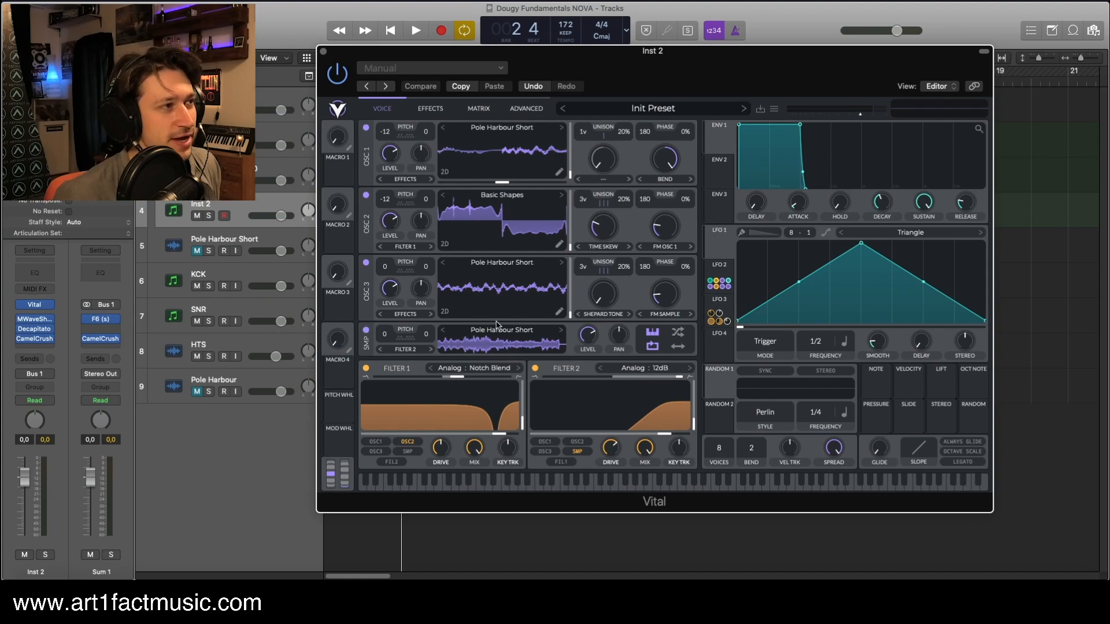
left_click(430, 109)
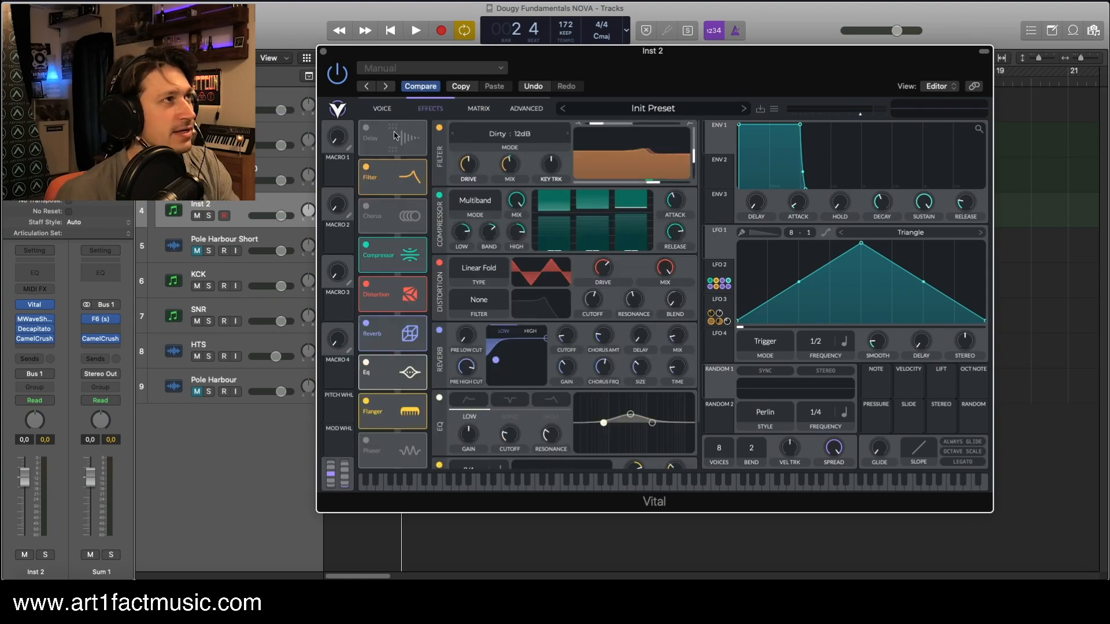
scroll(369, 231, "down", 5)
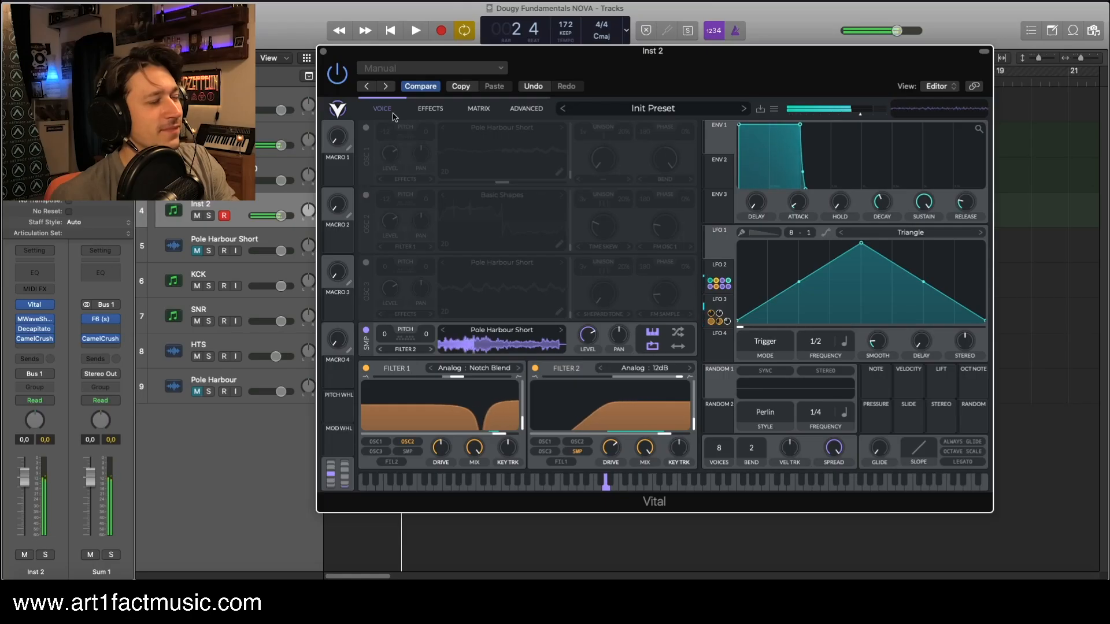
- Turn off Filter 1 and Filter 2 in Vital so the Pole Harbour Short sample plays unfiltered
left_click(366, 369)
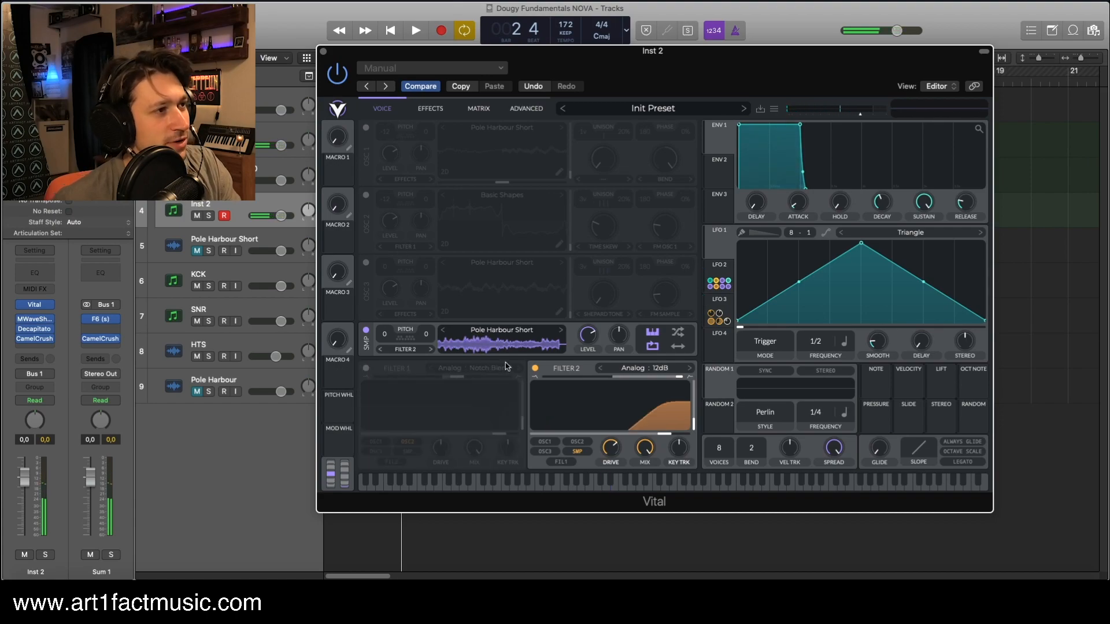
left_click(533, 368)
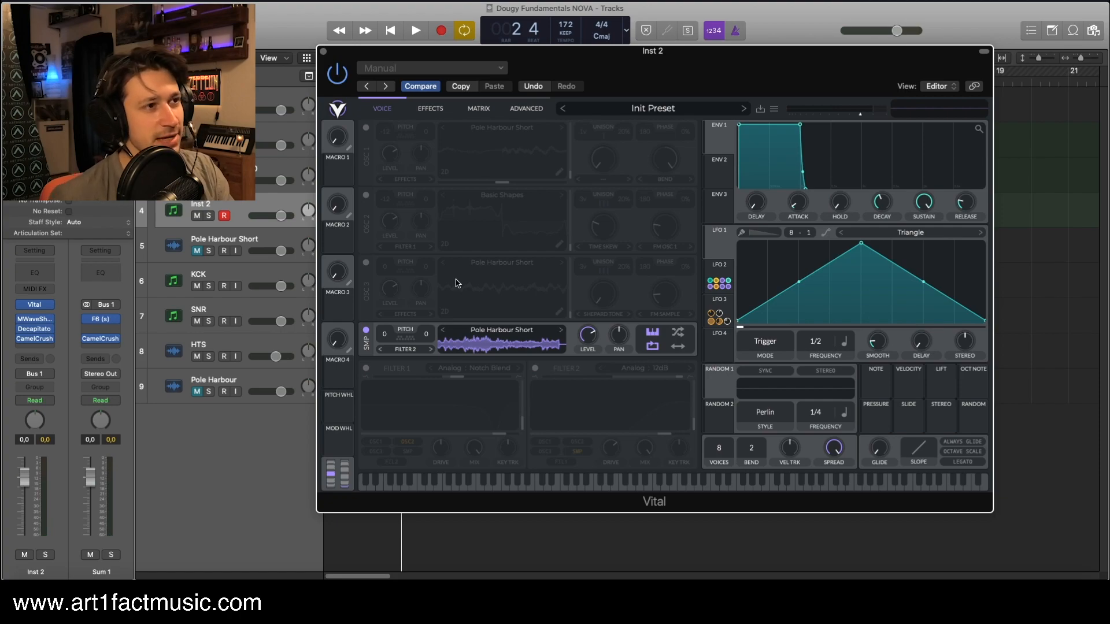
- Turn on OSC 1 in place of the sampler and display the LFO 2 shape
left_click(366, 128)
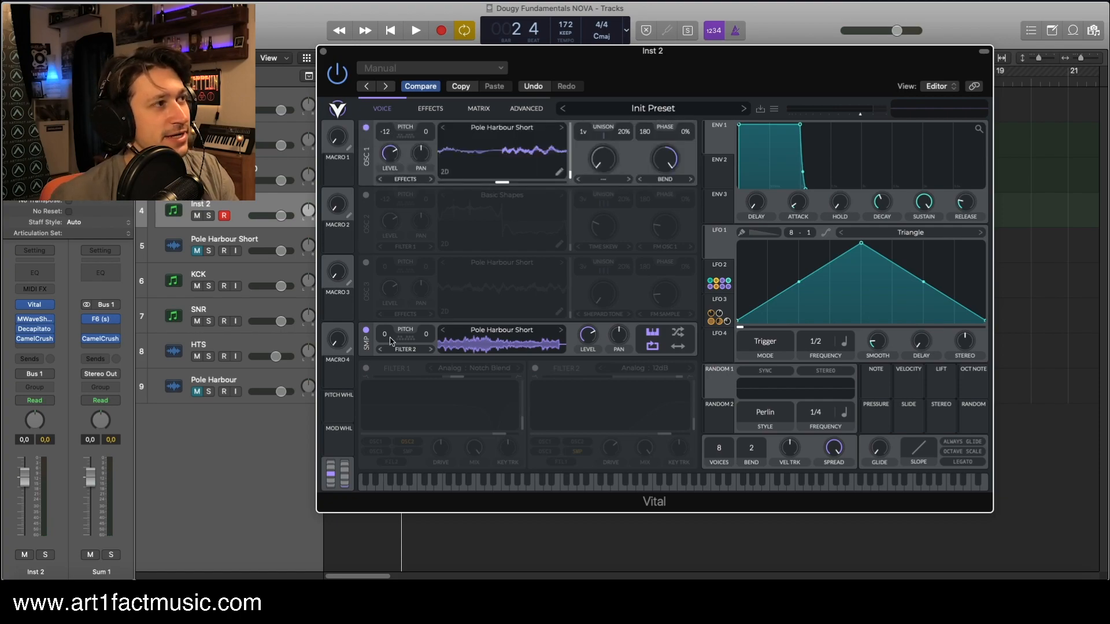
left_click(366, 330)
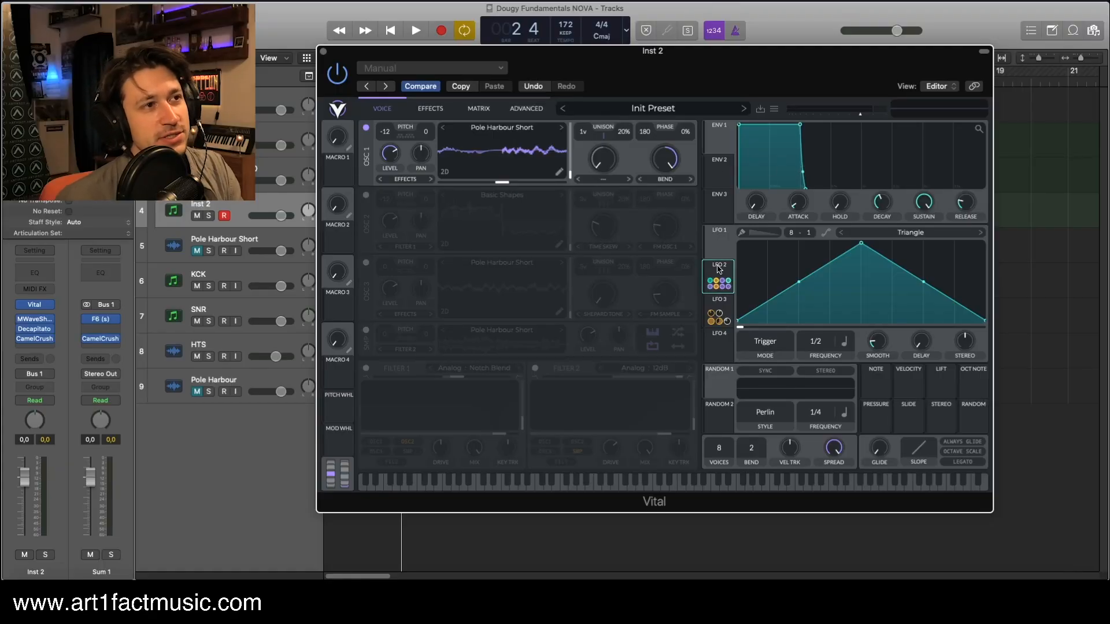
left_click(719, 270)
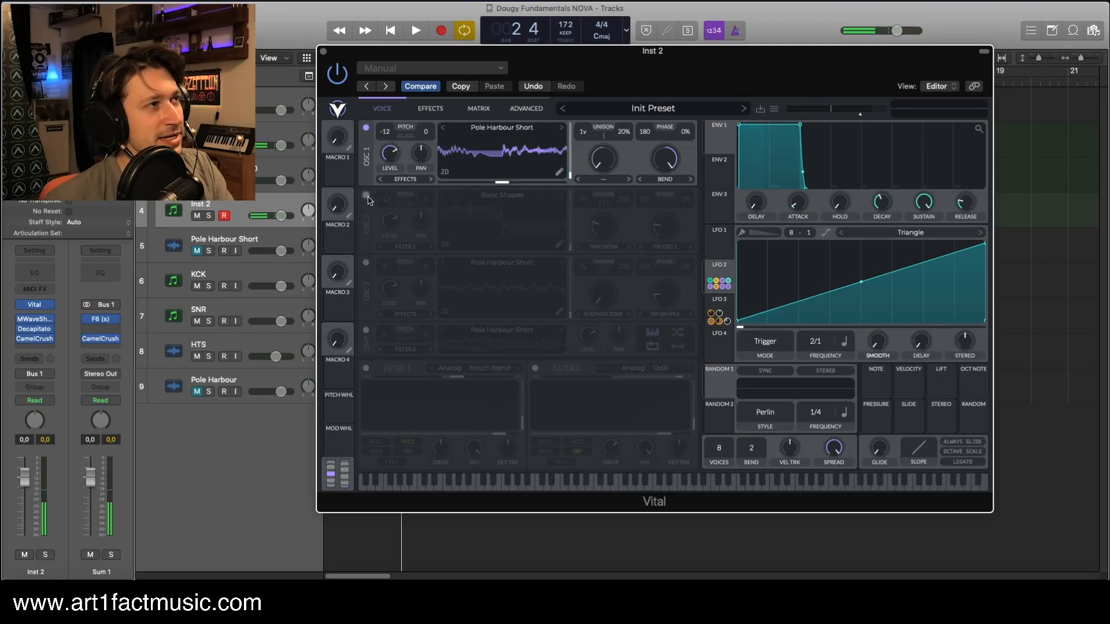
- Turn on OSC 2 with the Basic Shapes wavetable and set its spectral warp to None
left_click(366, 195)
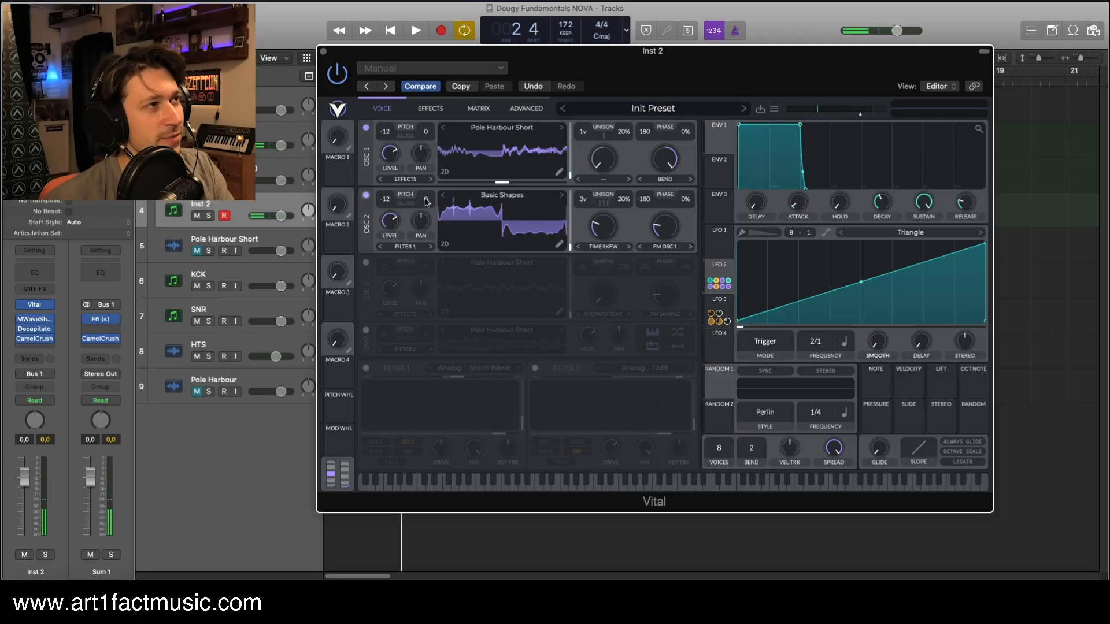
left_click(610, 249)
left_click(613, 259)
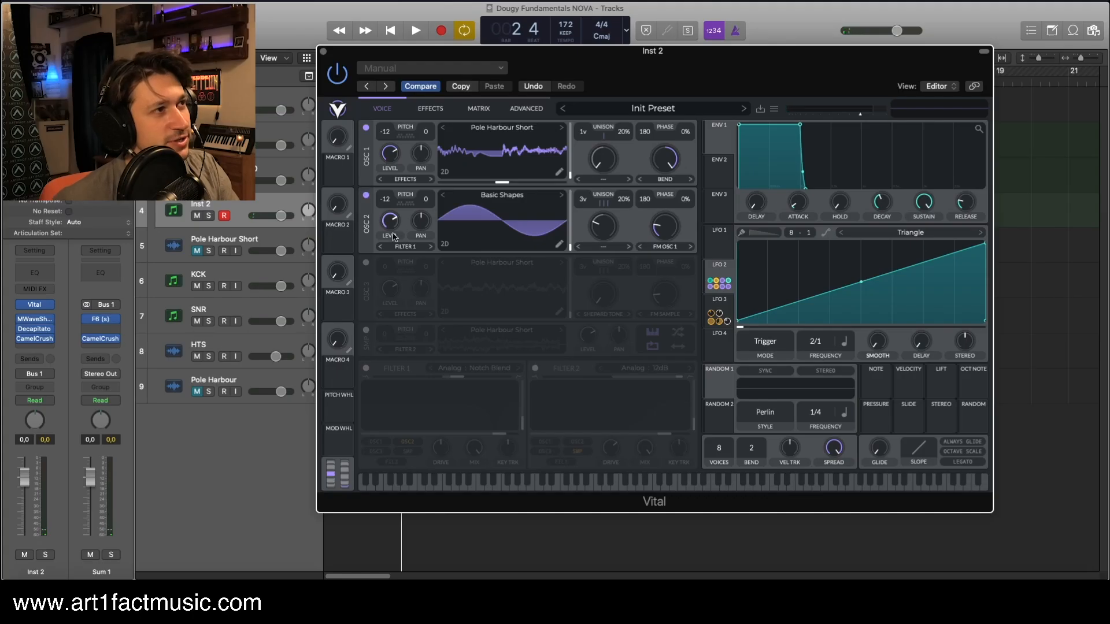
- Turn on OSC 3, the sampler and both filters, and set OSC 2's spectral warp to Spectral Time Skew
left_click(368, 261)
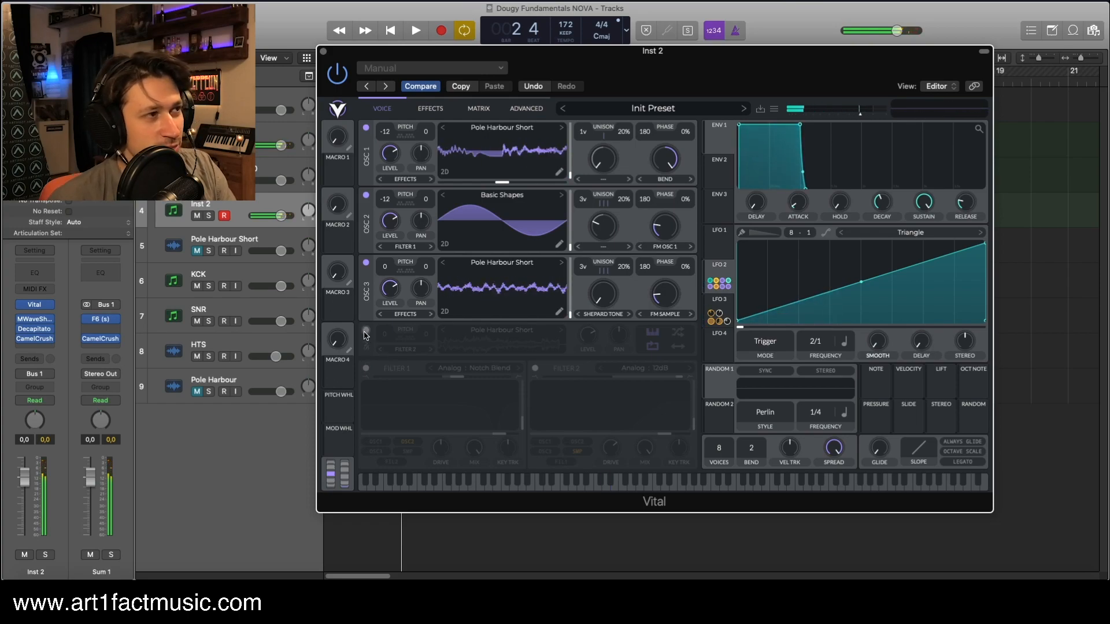
left_click(366, 331)
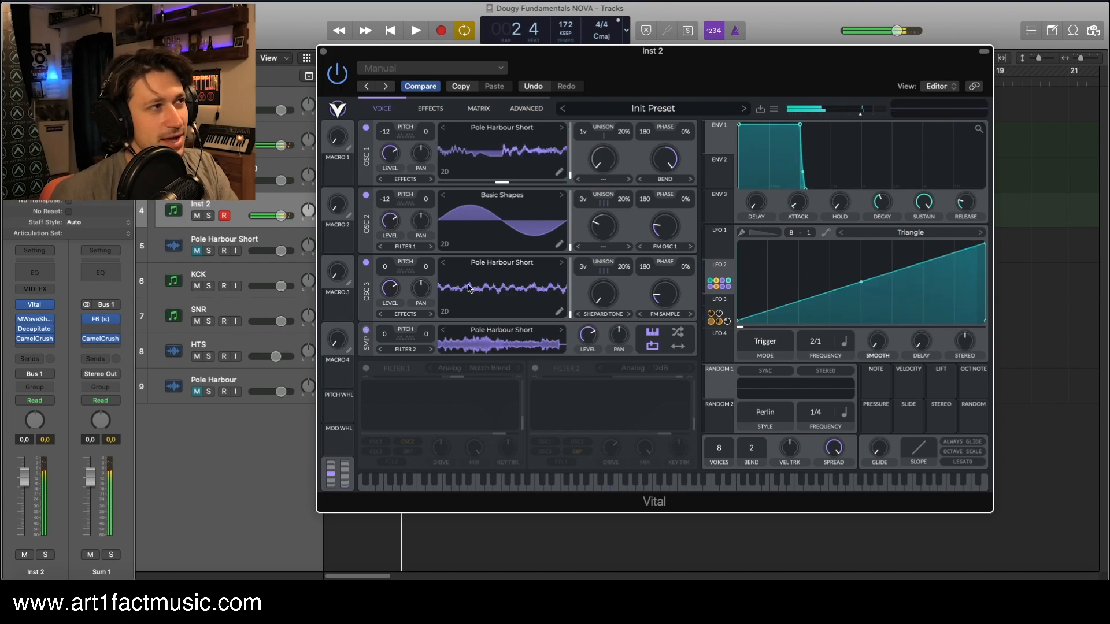
left_click(534, 369)
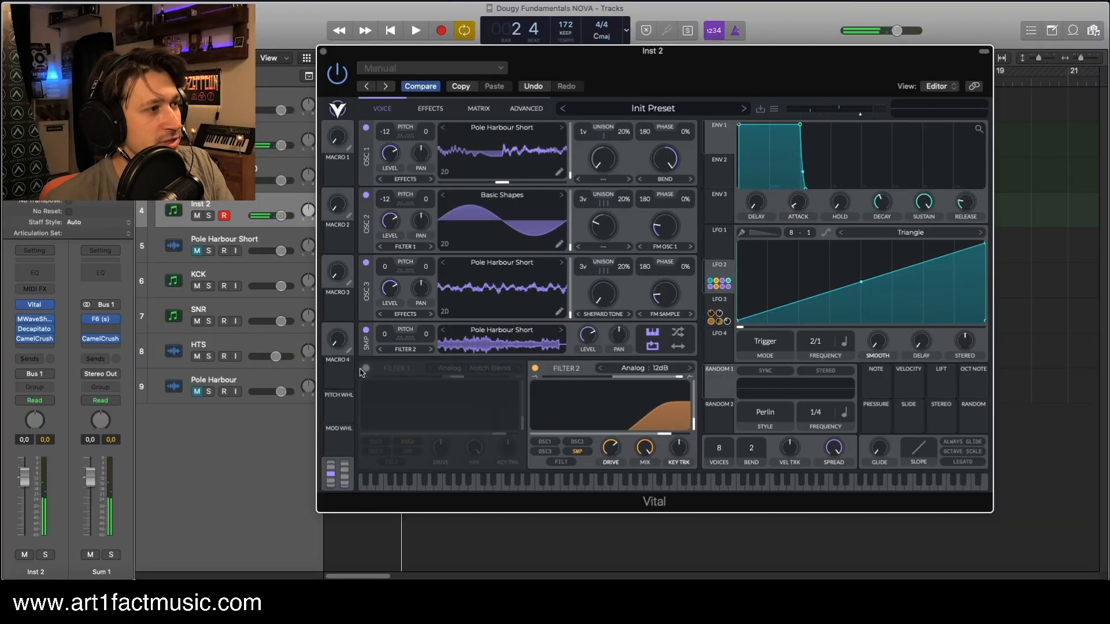
left_click(366, 368)
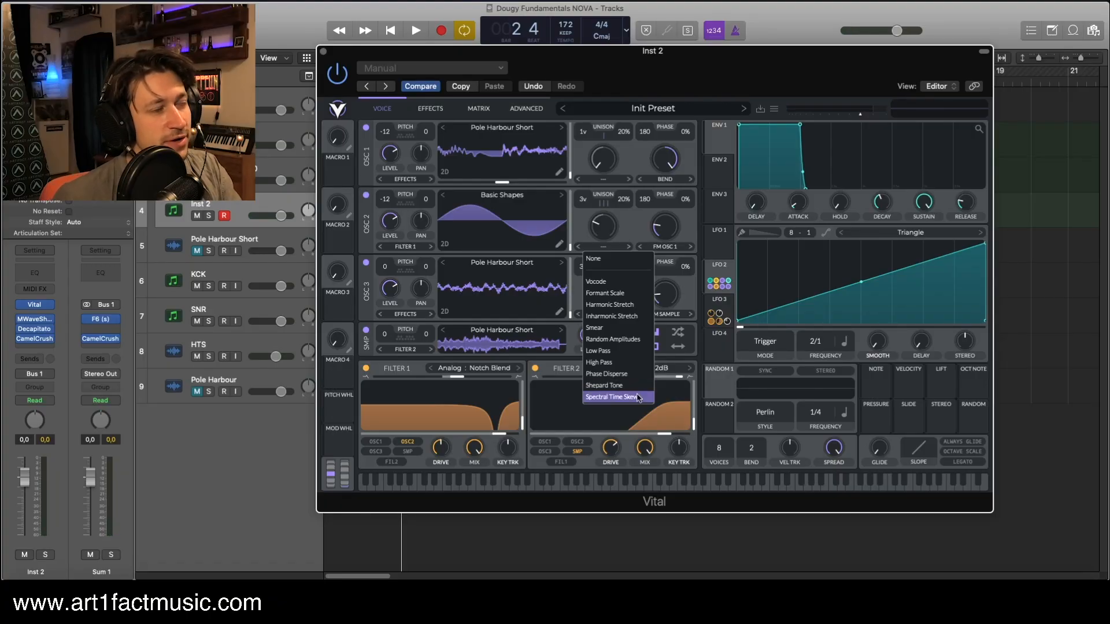
left_click(639, 398)
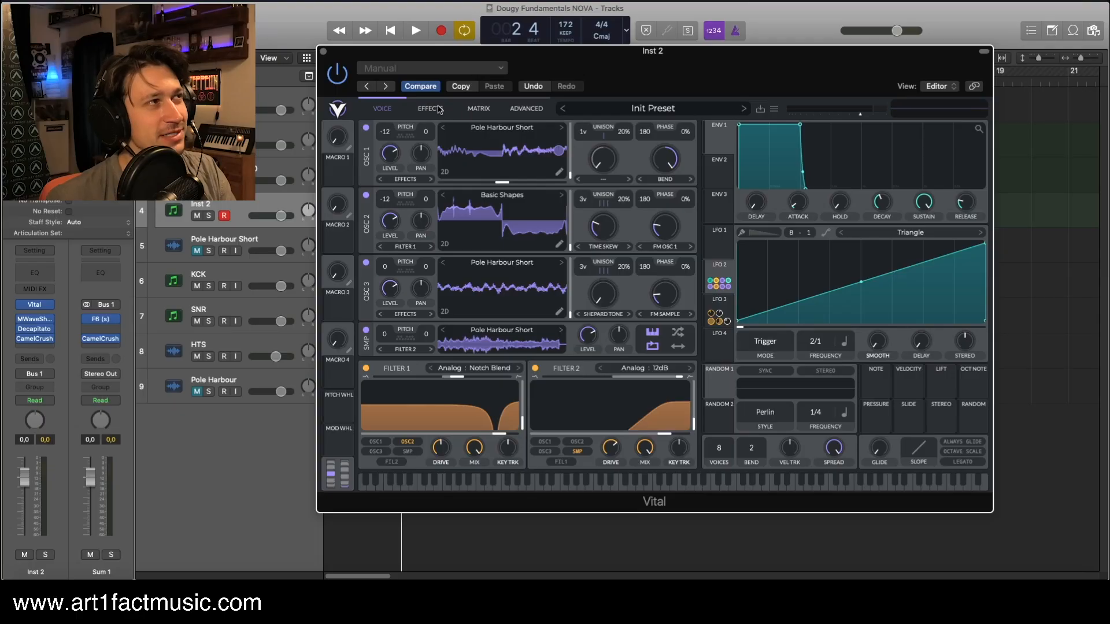
- Turn on the Dirty 12dB Filter effect and compare the LFO 2 and LFO 3 modulation shapes
left_click(438, 110)
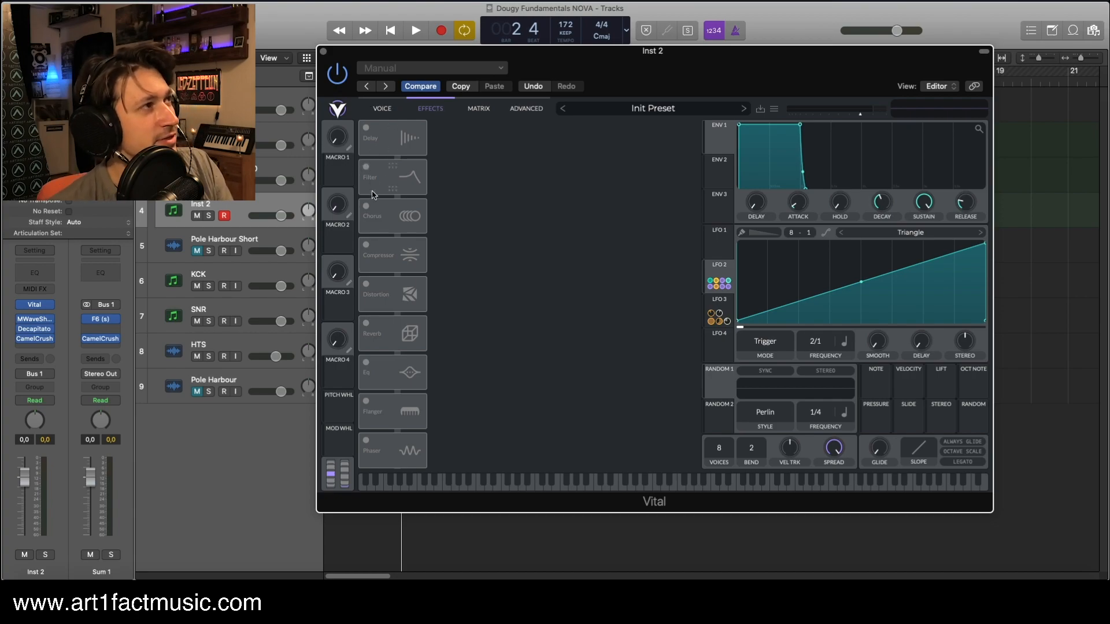
left_click(365, 169)
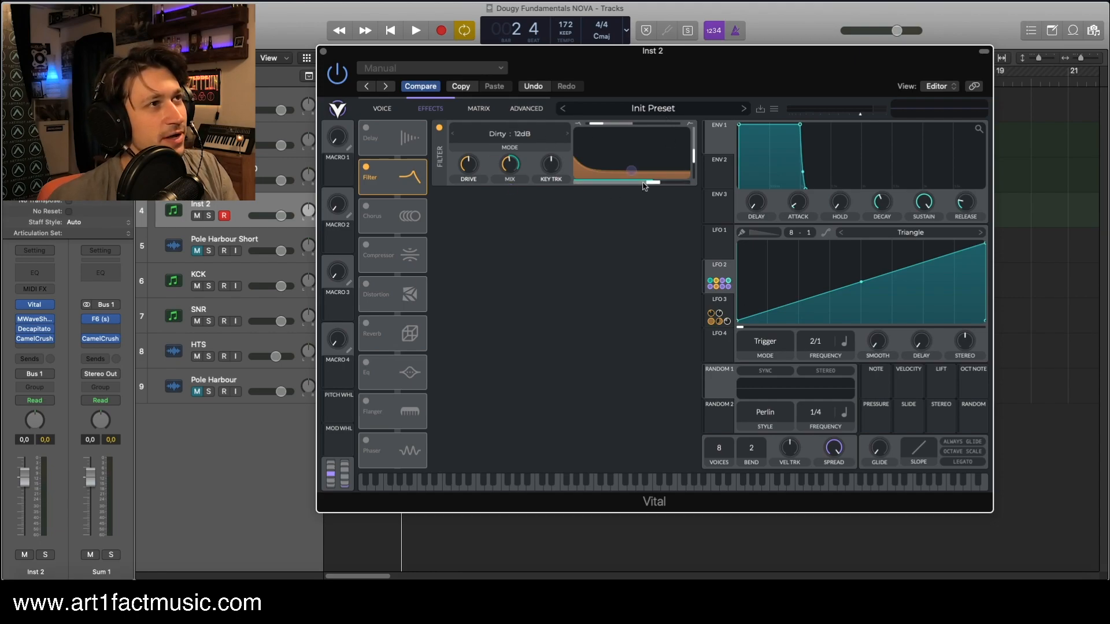
left_click(720, 306)
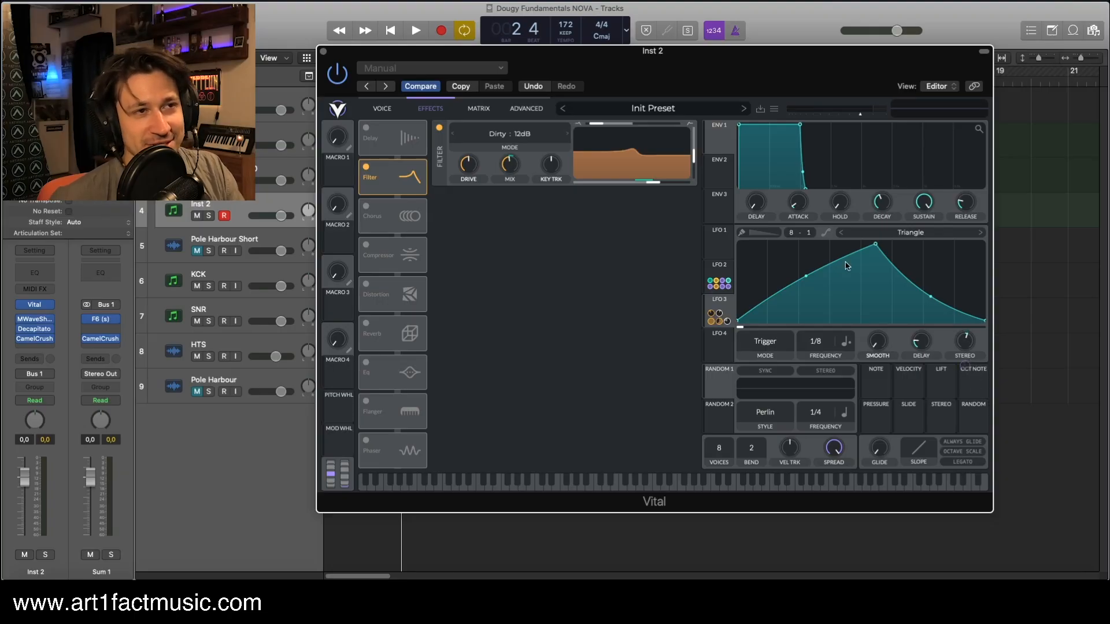
left_click(726, 273)
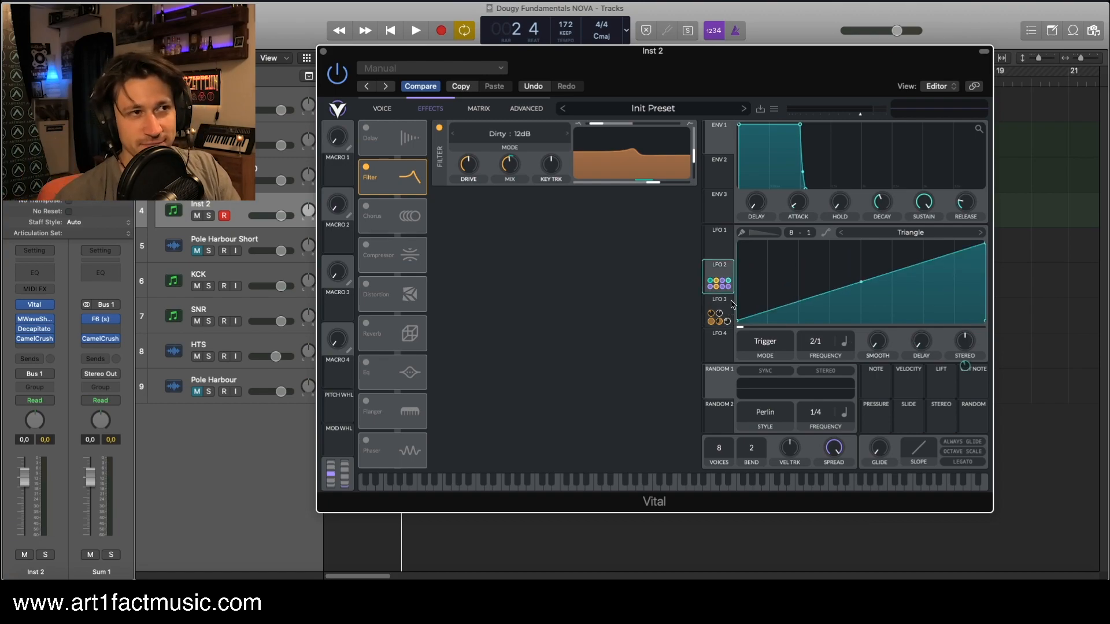
left_click(731, 307)
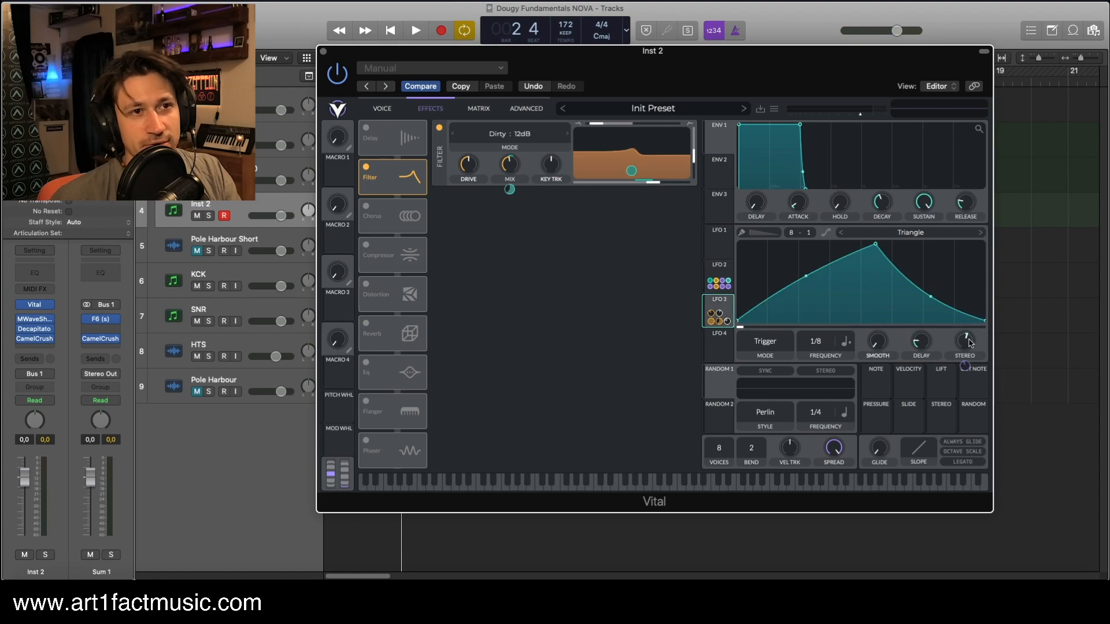
left_click(727, 274)
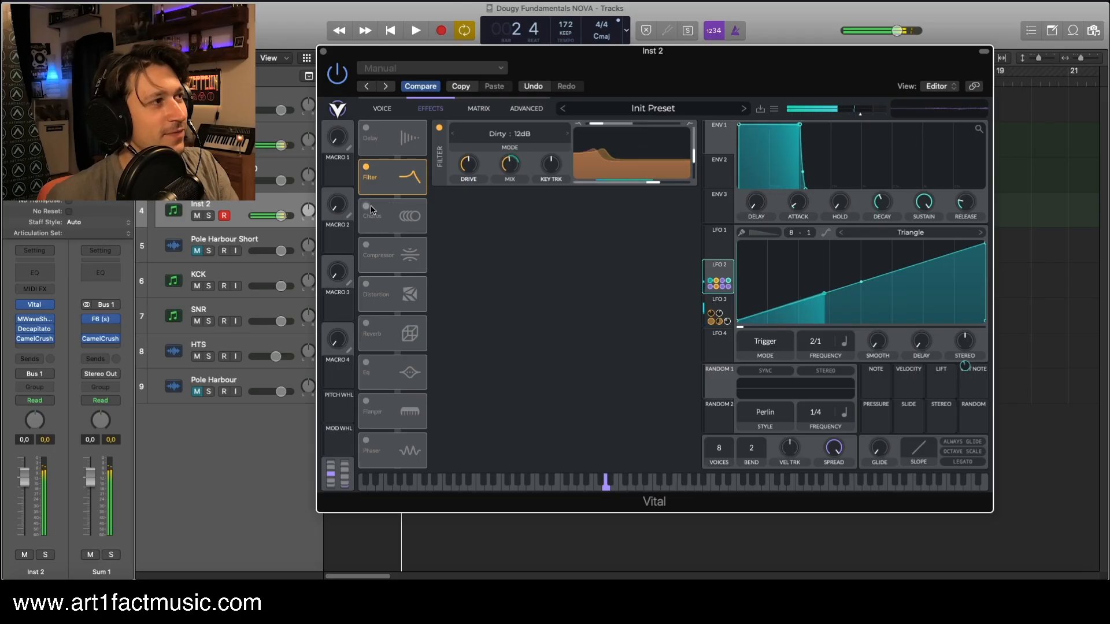
- Turn on the Compressor and Distortion effects, leaving the Chorus off, and lower the distortion mix to about 0.58
left_click(371, 209)
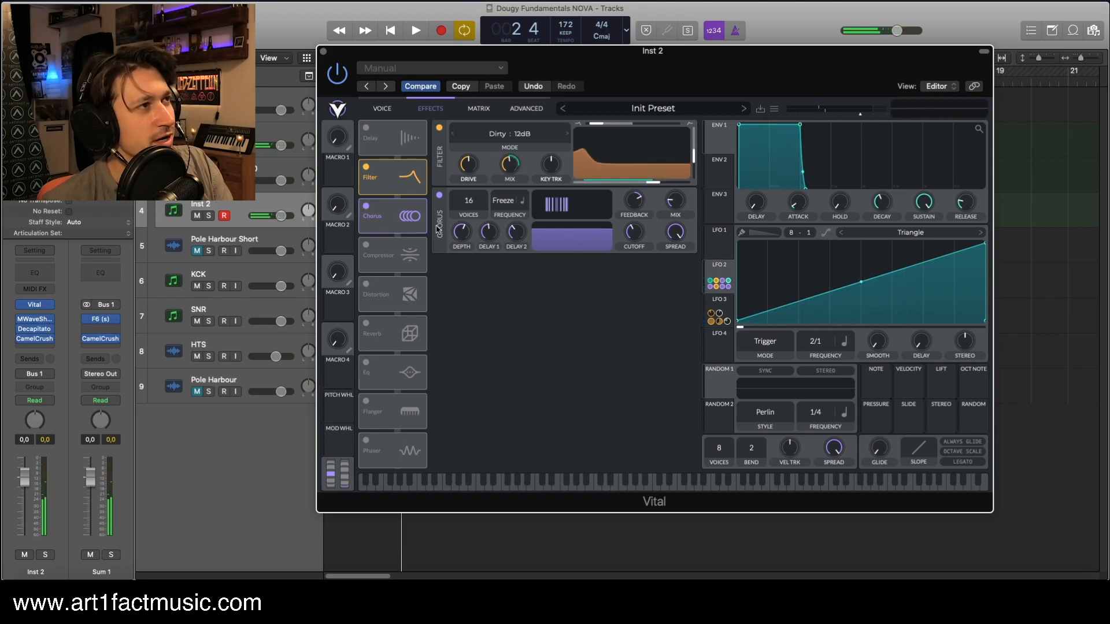
left_click(401, 245)
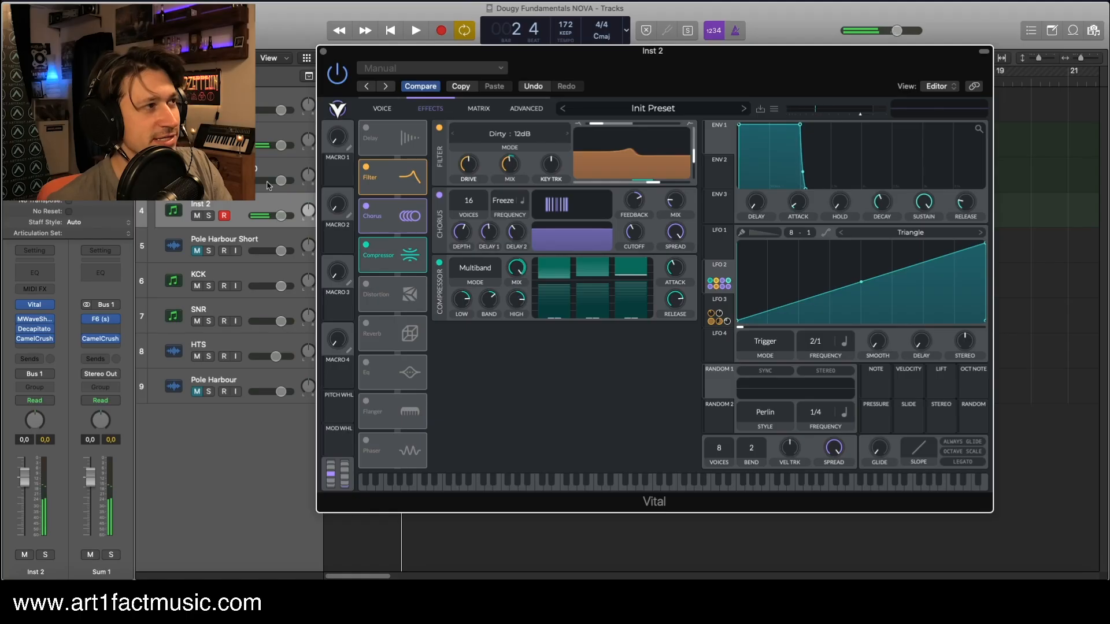
left_click(366, 205)
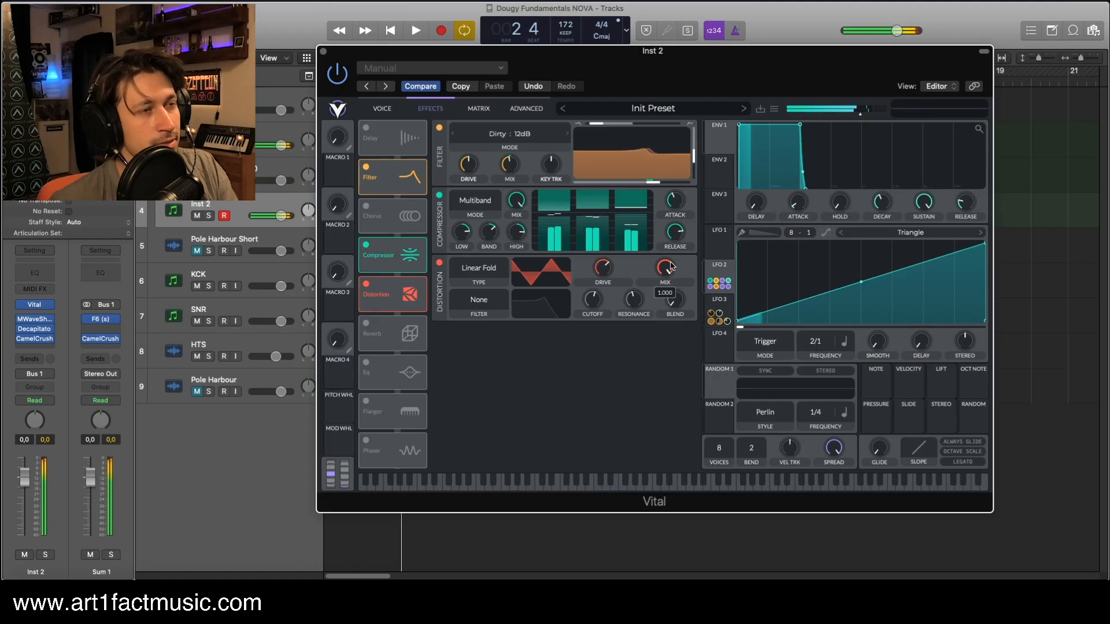
left_click_drag(671, 267, 670, 299)
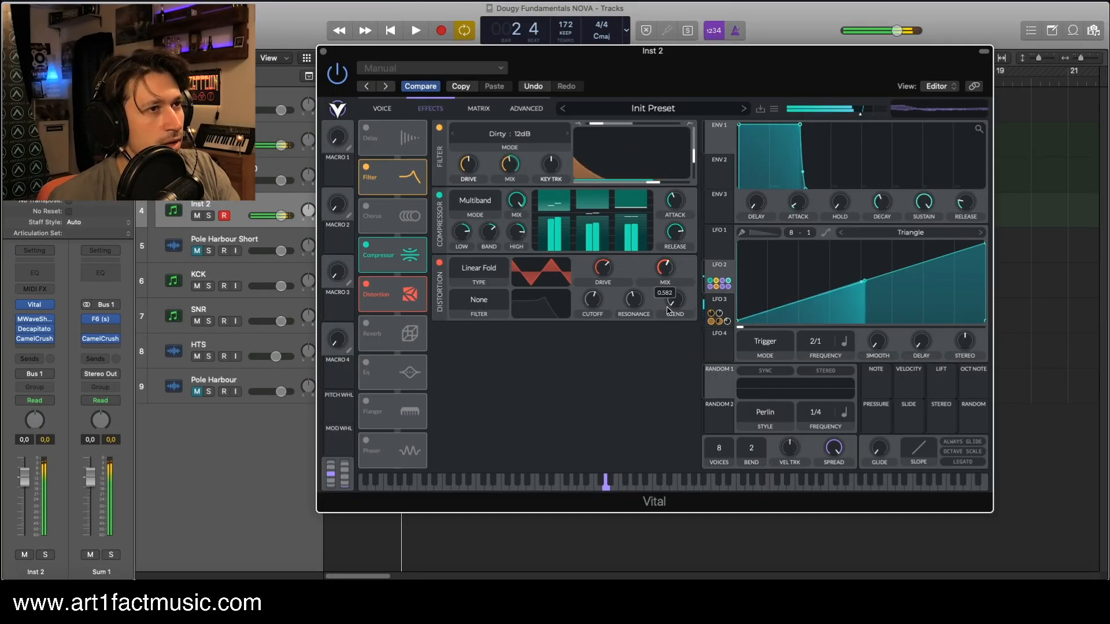
- Turn on the Reverb and Eq effects and adjust the EQ's middle band to a boost of about 6.8 dB
left_click(368, 327)
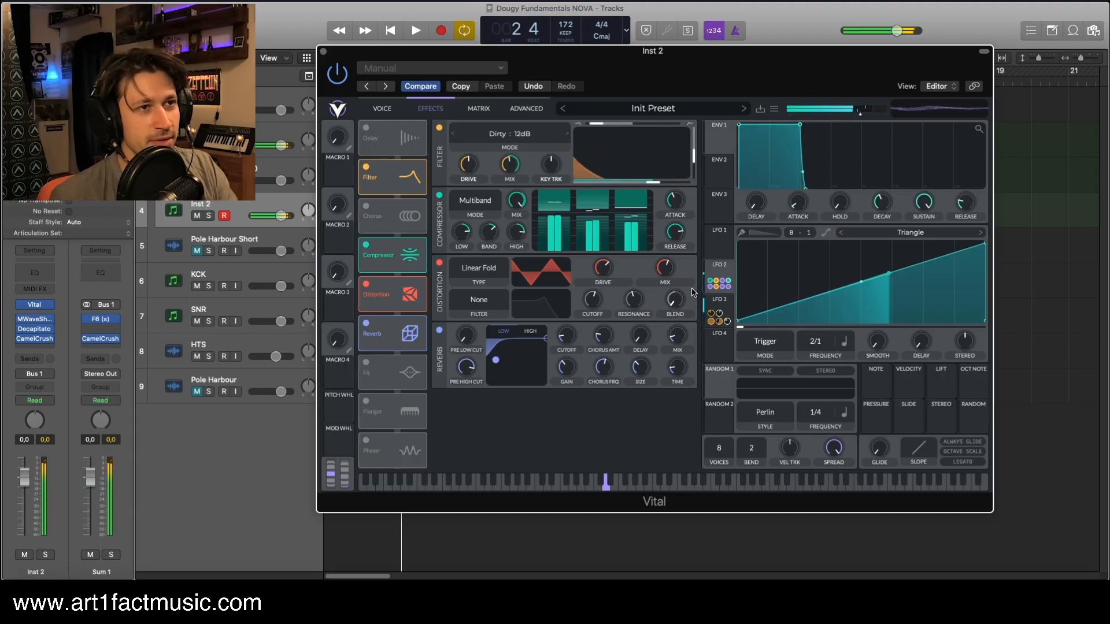
left_click(365, 363)
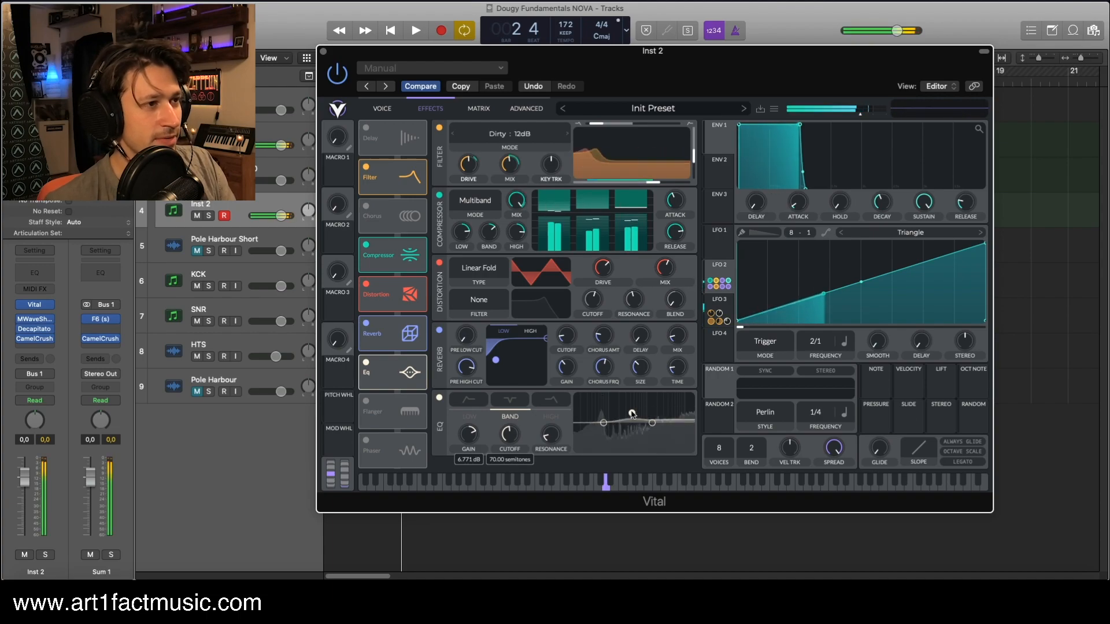
left_click_drag(632, 414, 631, 415)
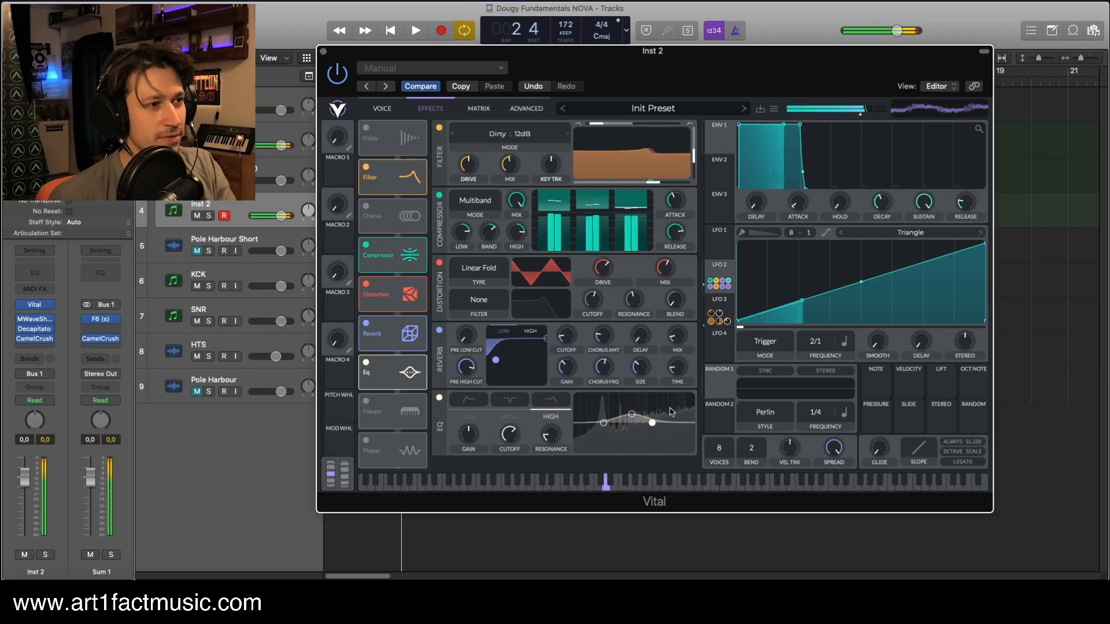
- Turn on the Flanger effect and bring its settings into view
left_click(366, 403)
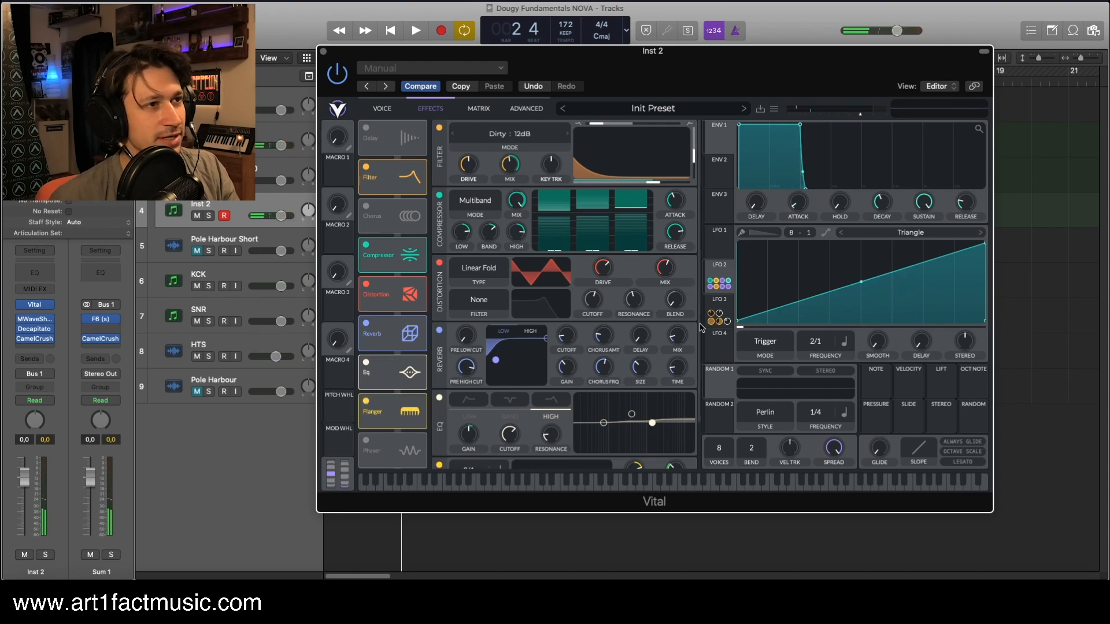
scroll(702, 387, "down", 3)
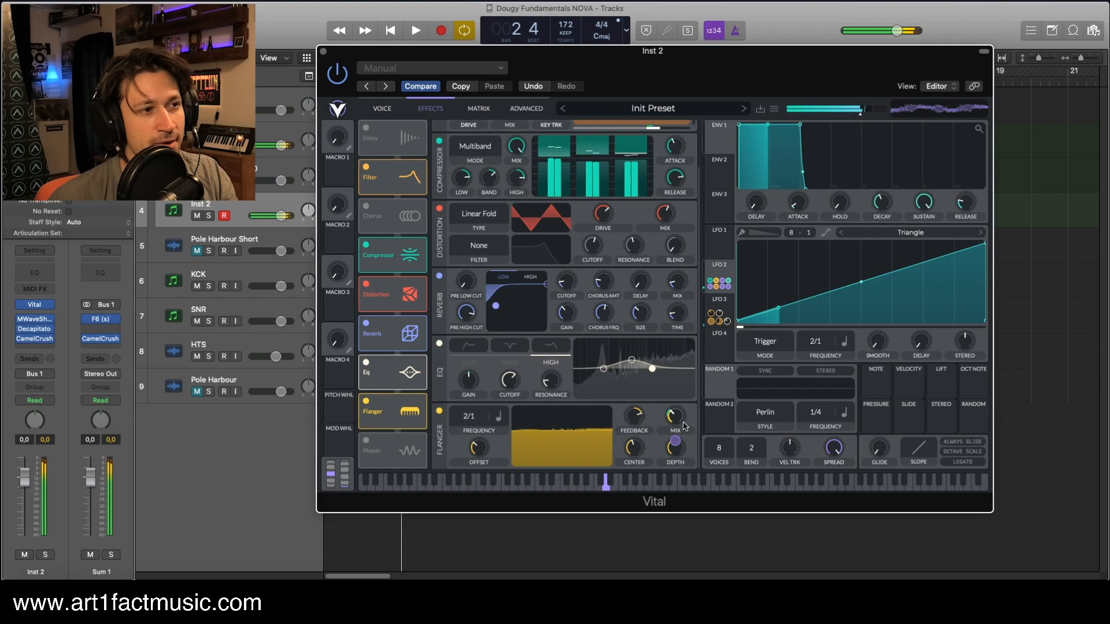
- Sweep the flanger mix up to about 50% and bring it back down to about 32%
left_click_drag(675, 426, 685, 389)
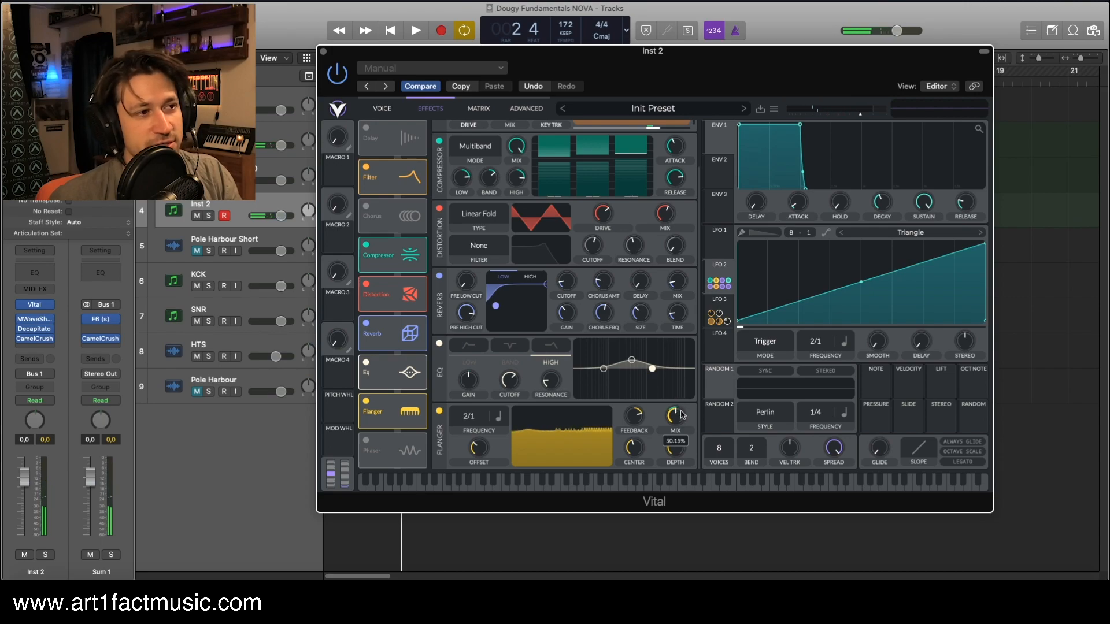
left_click_drag(680, 414, 679, 429)
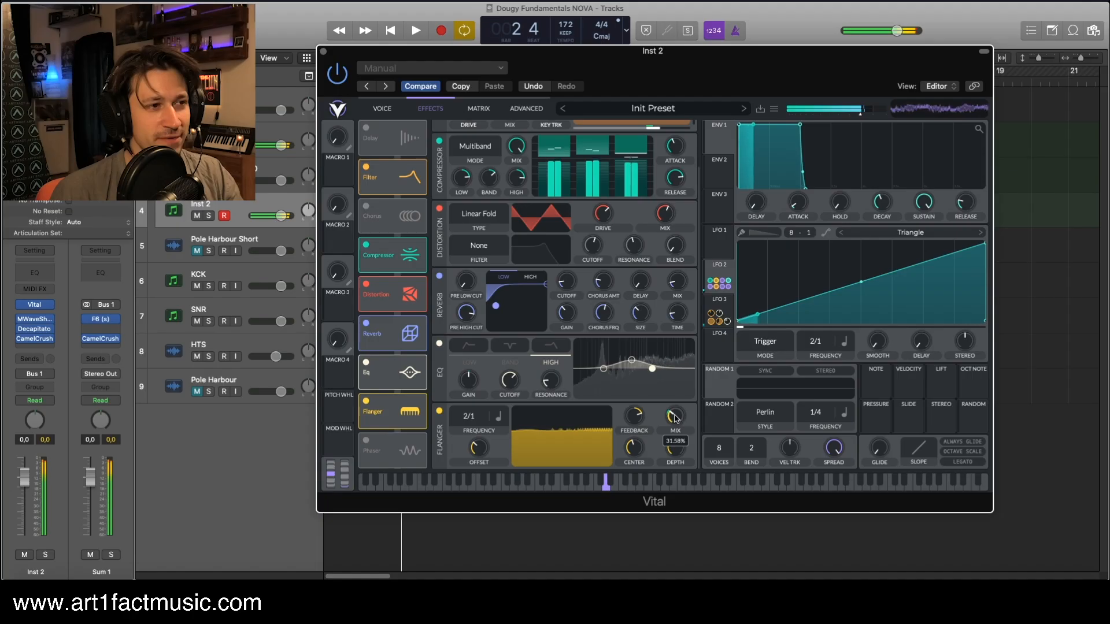
left_click_drag(675, 419, 675, 423)
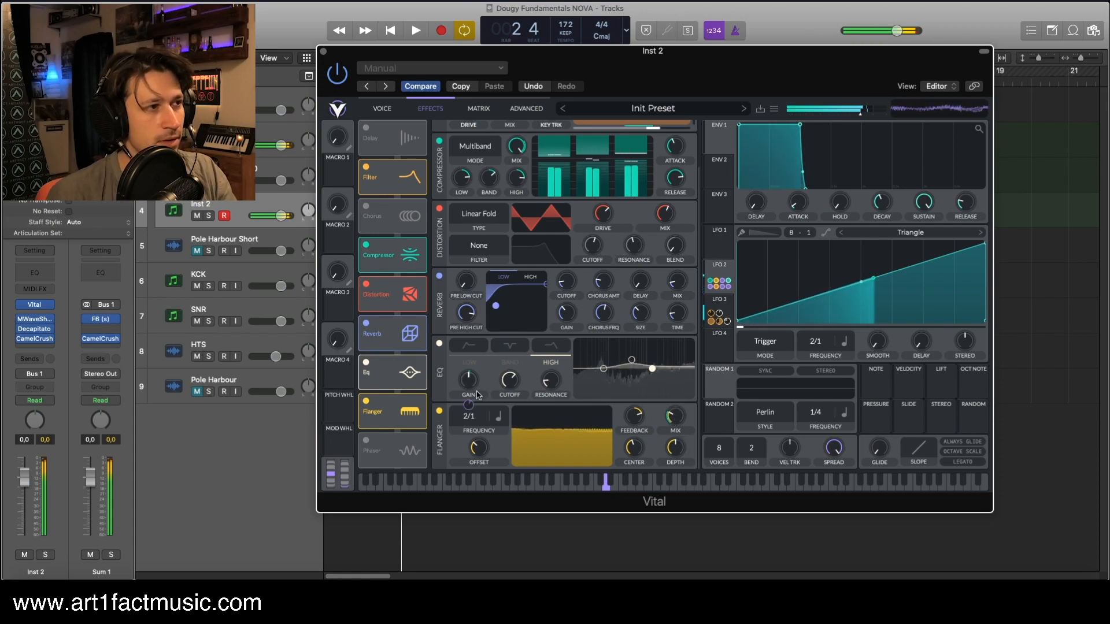
- Show LFO 3 and save the finished sound as a preset named Harbour Bass
left_click(717, 309)
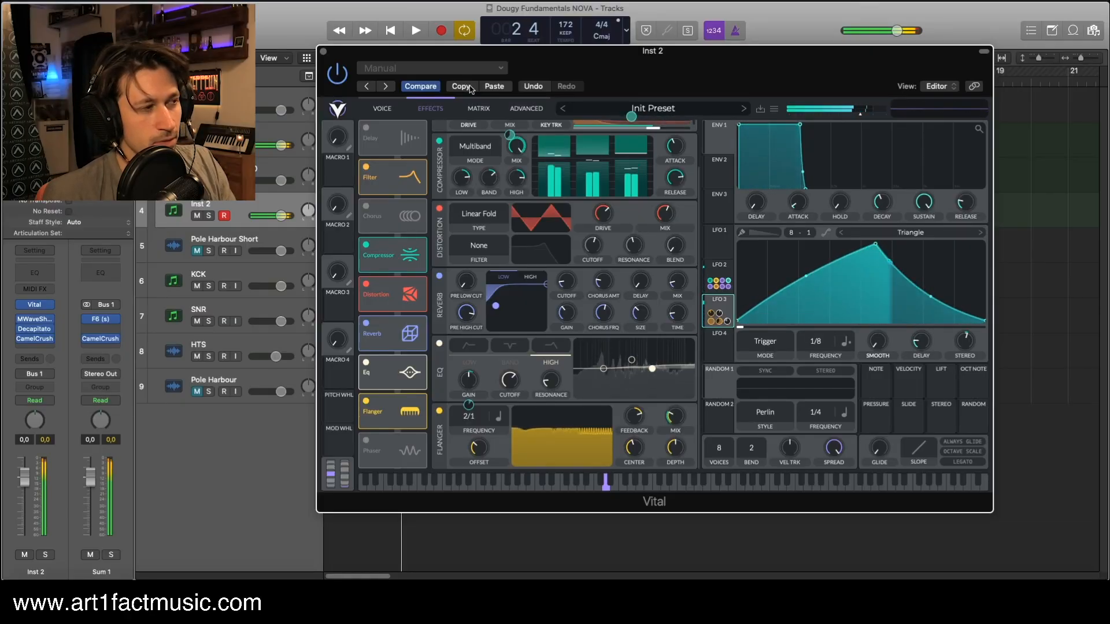
left_click(774, 109)
left_click(787, 135)
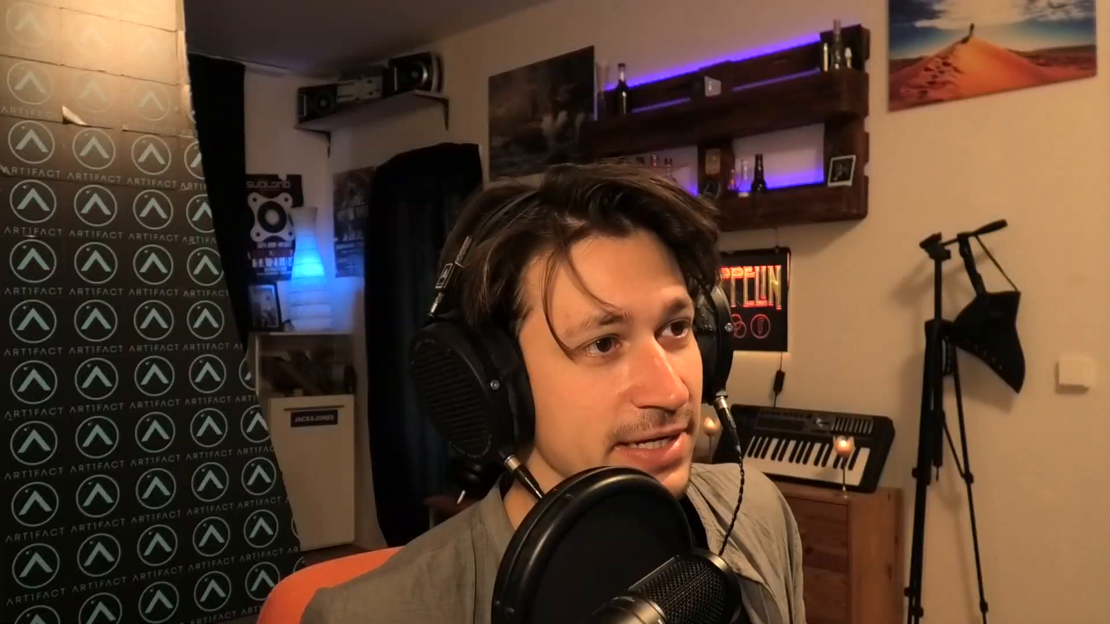
key("Return")
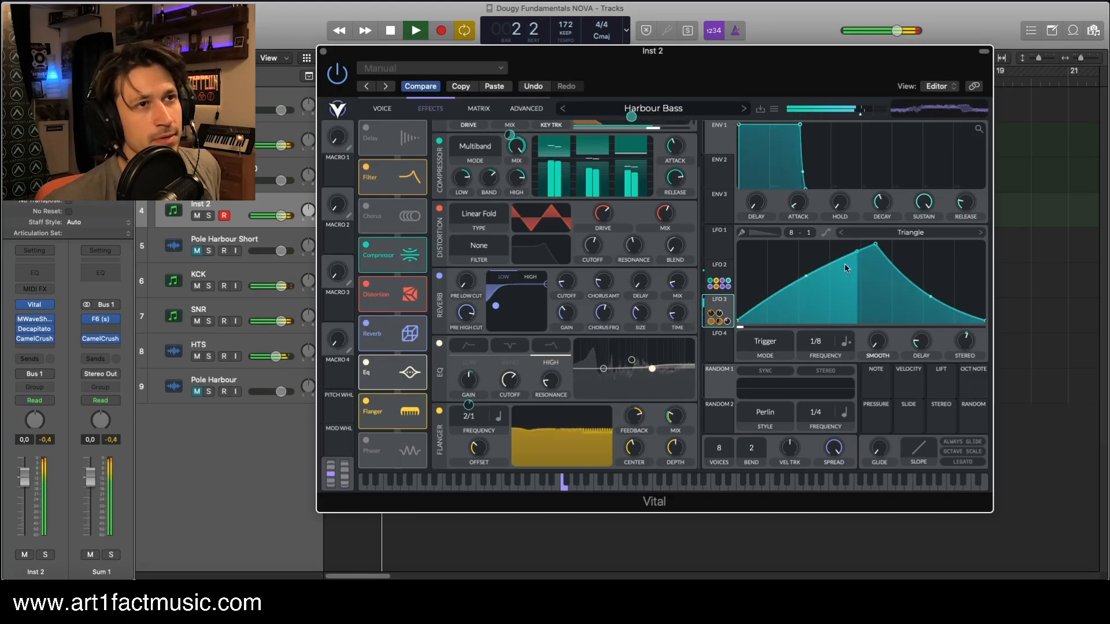
- Try bowing LFO 3's rising curve inward and its falling curve outward during playback, and paste the copied plug-in settings back over the edits
key("space")
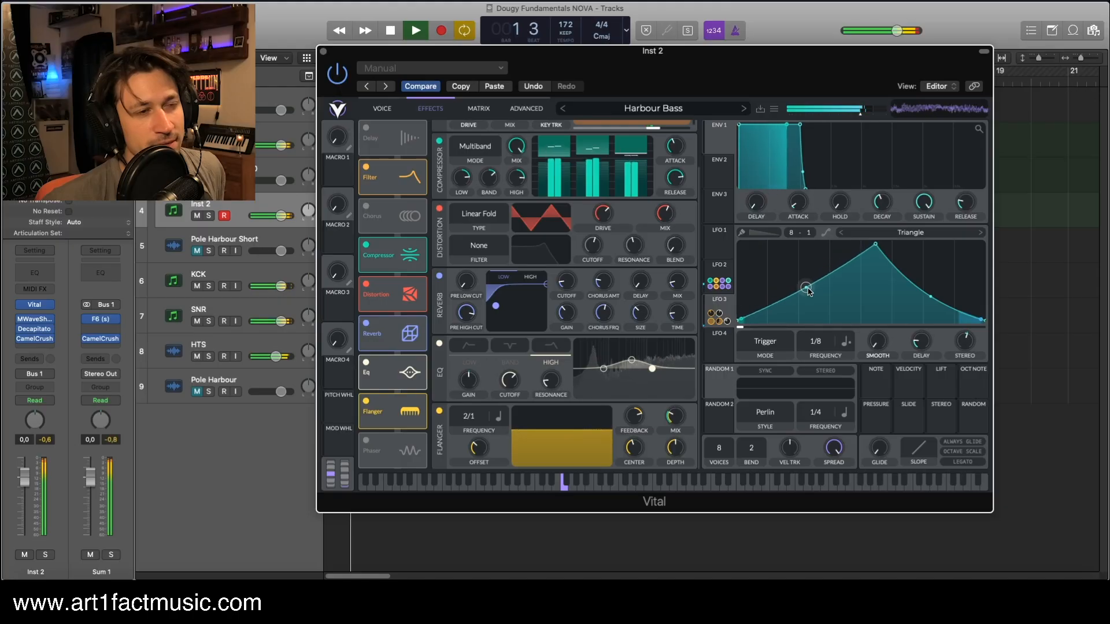
left_click_drag(807, 290, 807, 298)
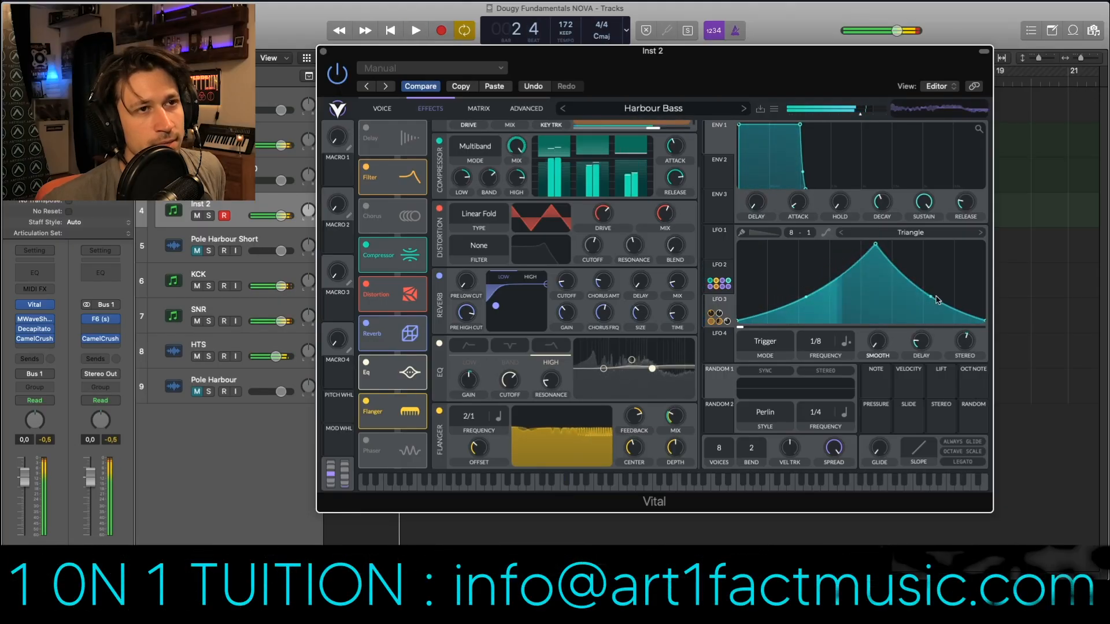
left_click_drag(932, 297, 932, 272)
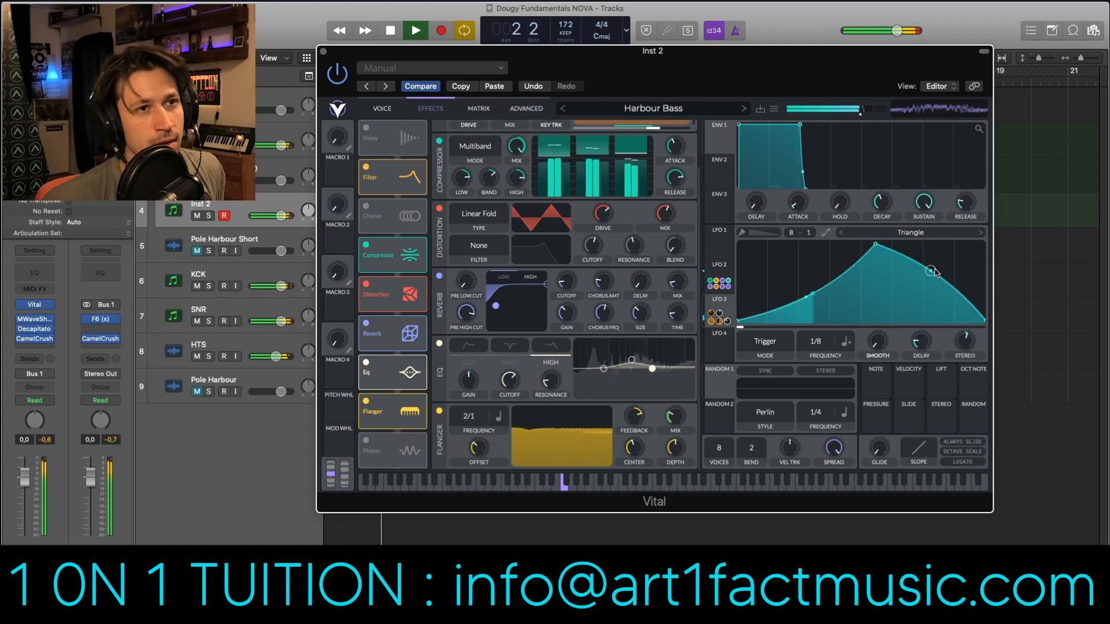
key("space")
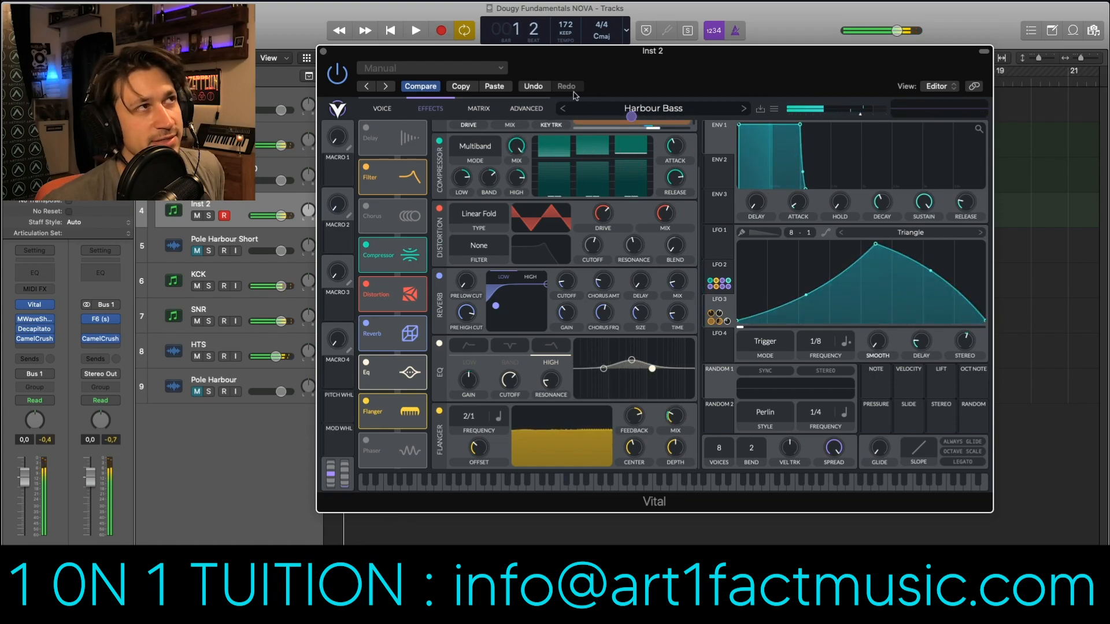
left_click(498, 90)
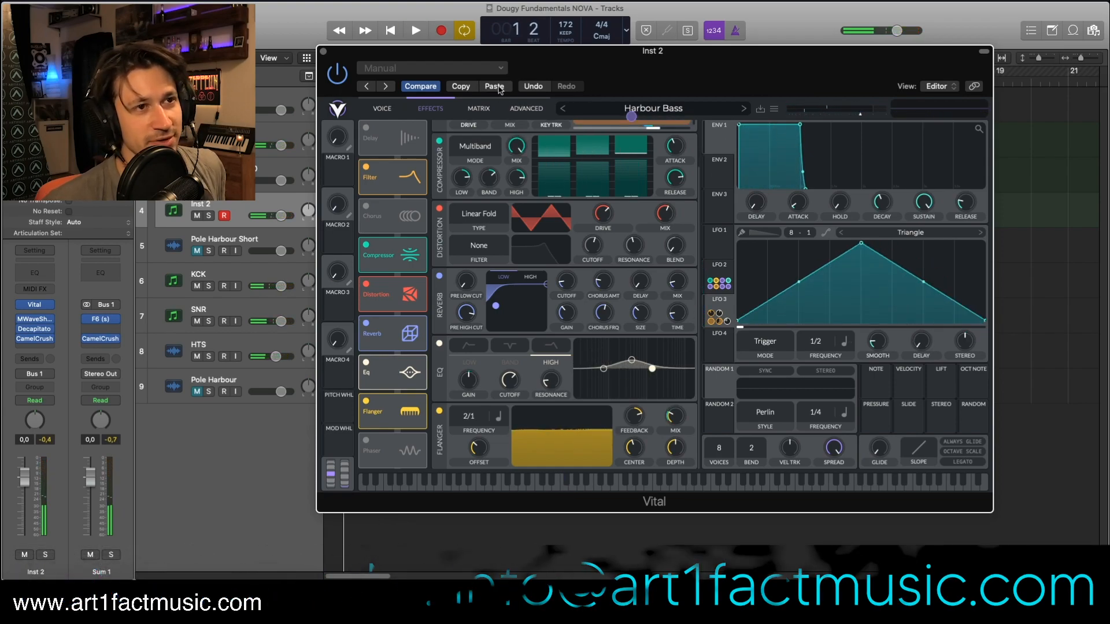
- Play the Harbour Bass patch, close its plug-in window, and compare Inst 2 with the Pole Harbour Short audio by swapping their mutes during playback
key("space")
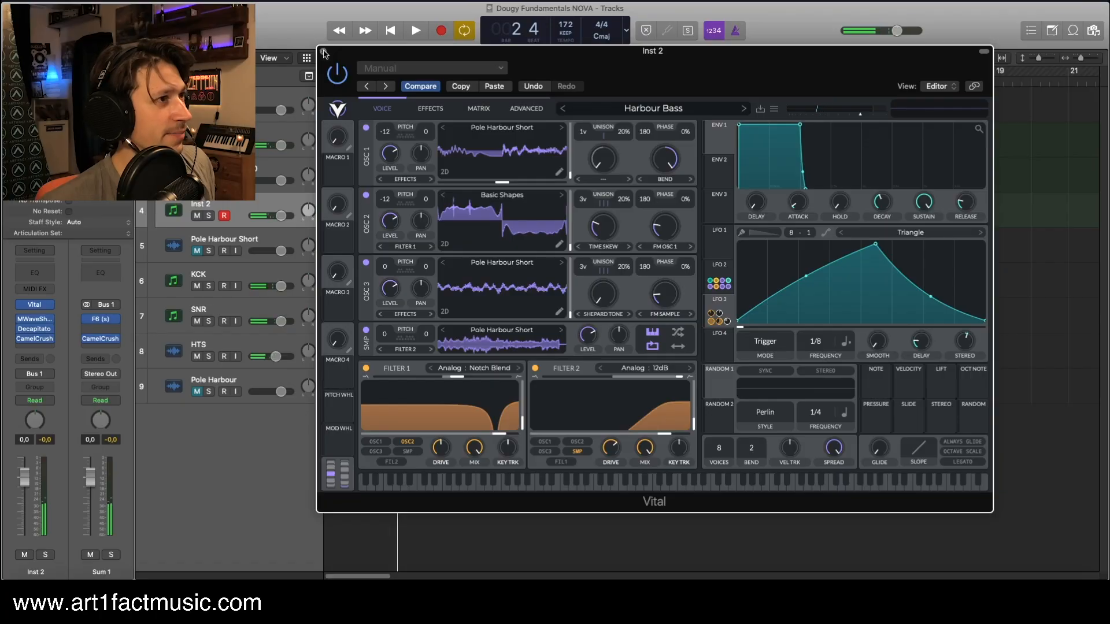
left_click(324, 45)
left_click(273, 234)
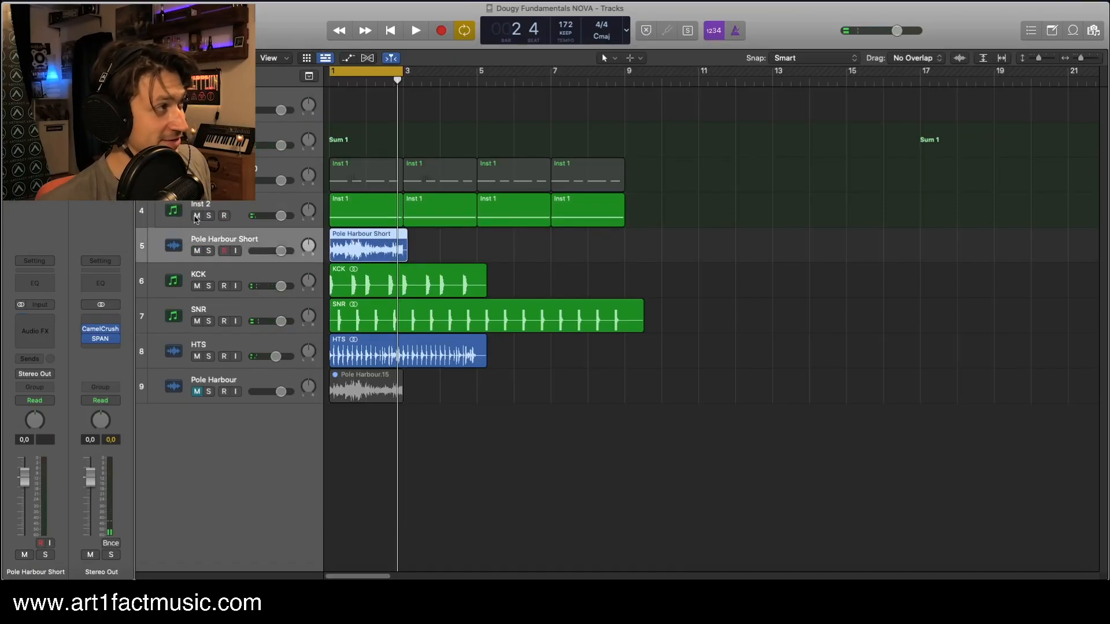
left_click(196, 215)
key("space")
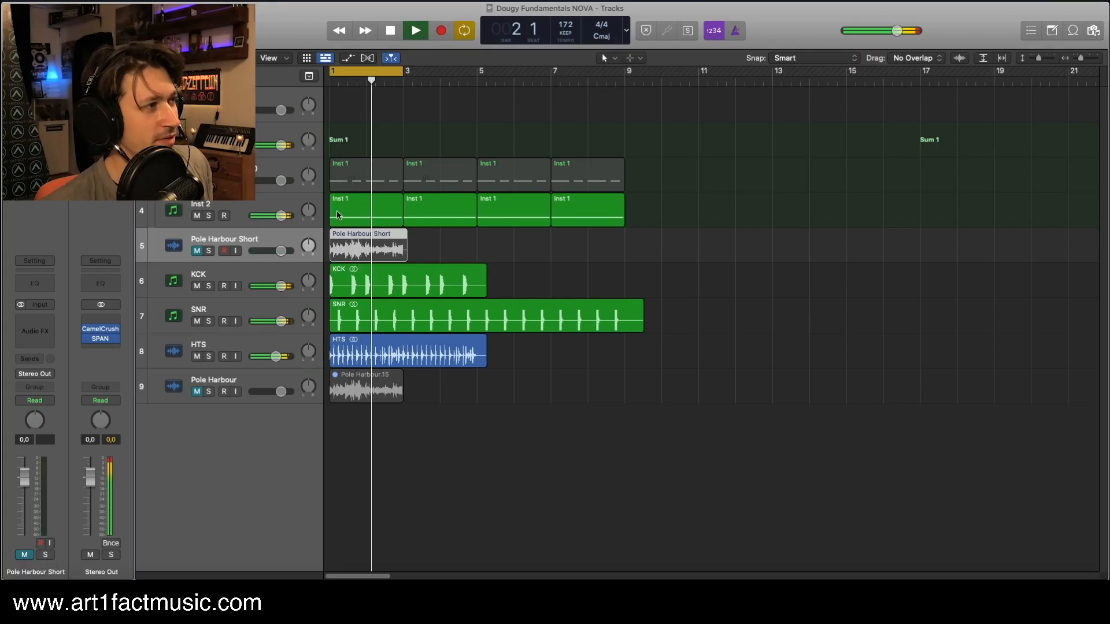
key("space")
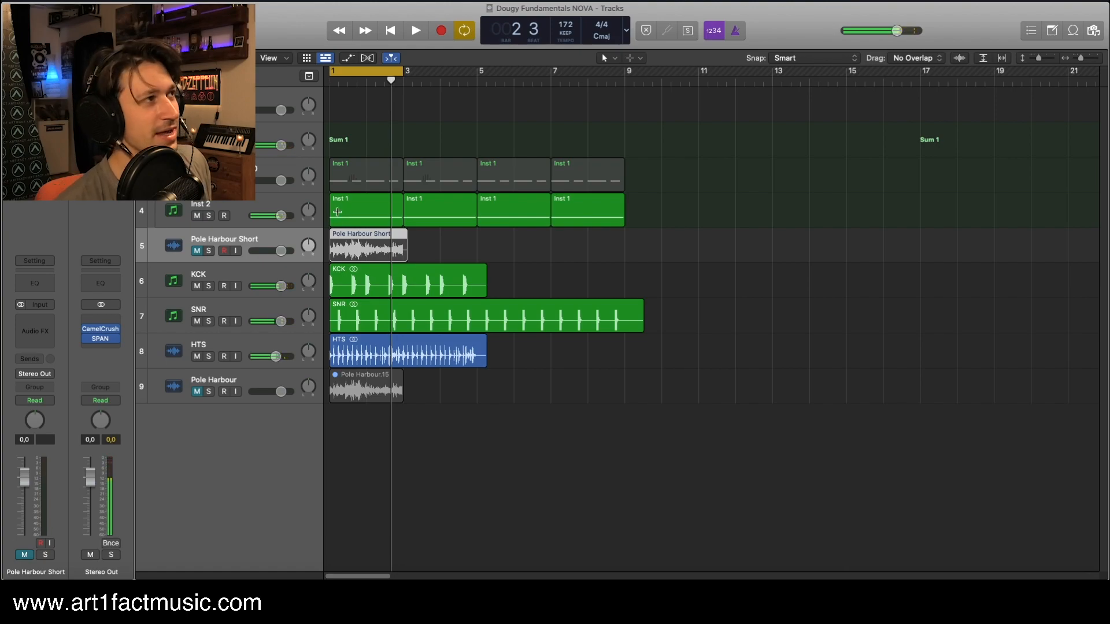
key("super+Down")
key("super+Down")
key("super+Up")
key("super+Up")
key("super+Down")
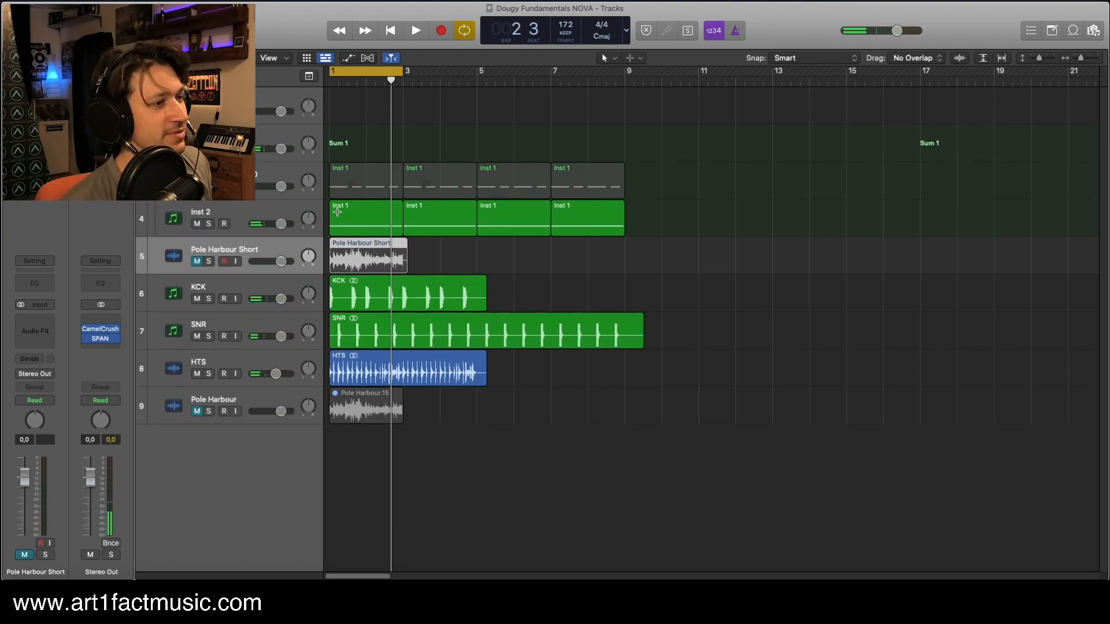